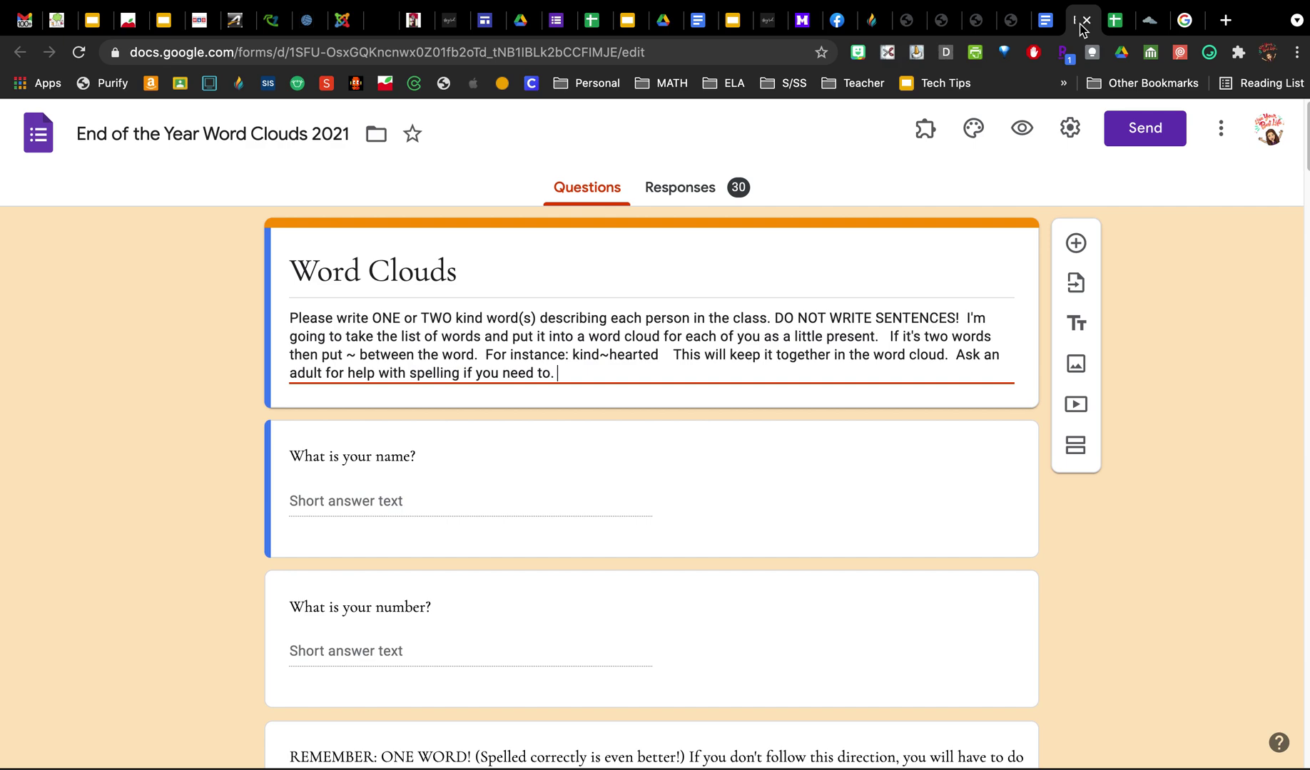
# - Review the Word Clouds form's instructions, including the kind~hearted example, and its questions for each classmate
pyautogui.scroll(-5, 694, 442)
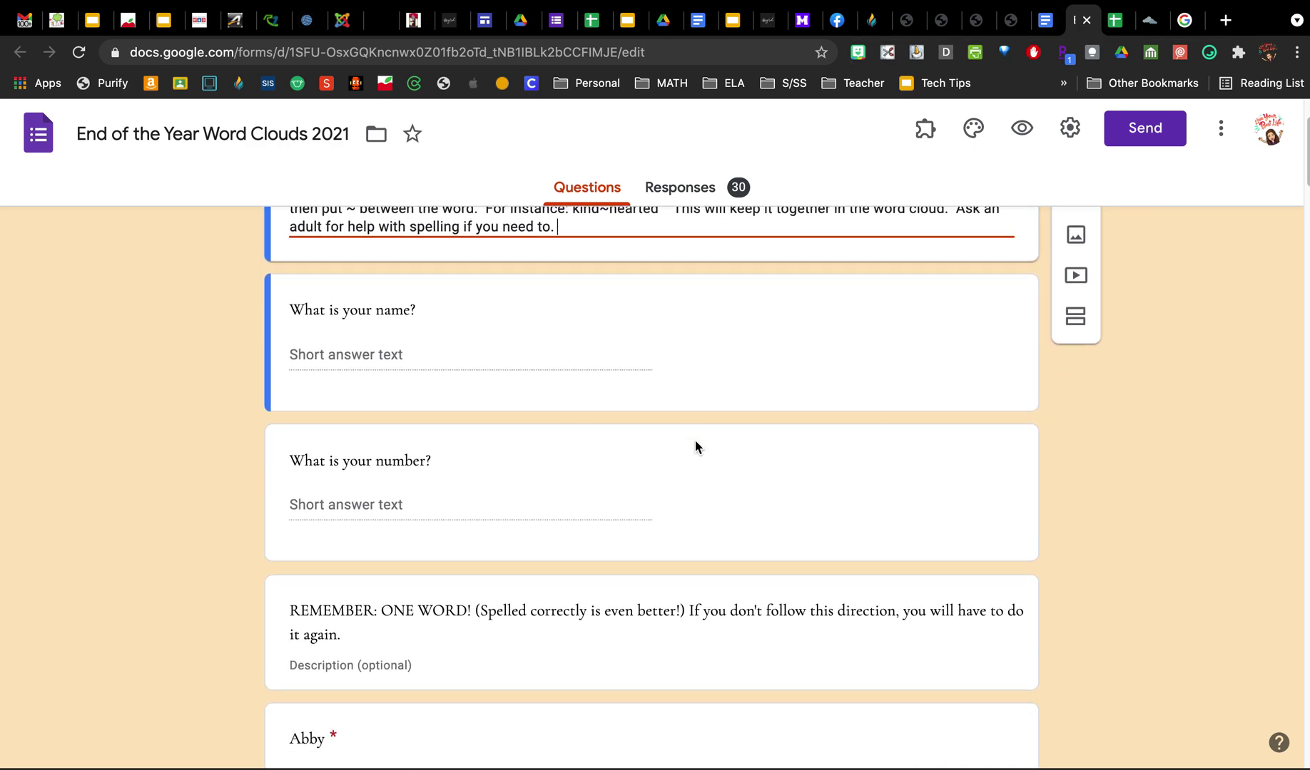
pyautogui.scroll(-20, 695, 447)
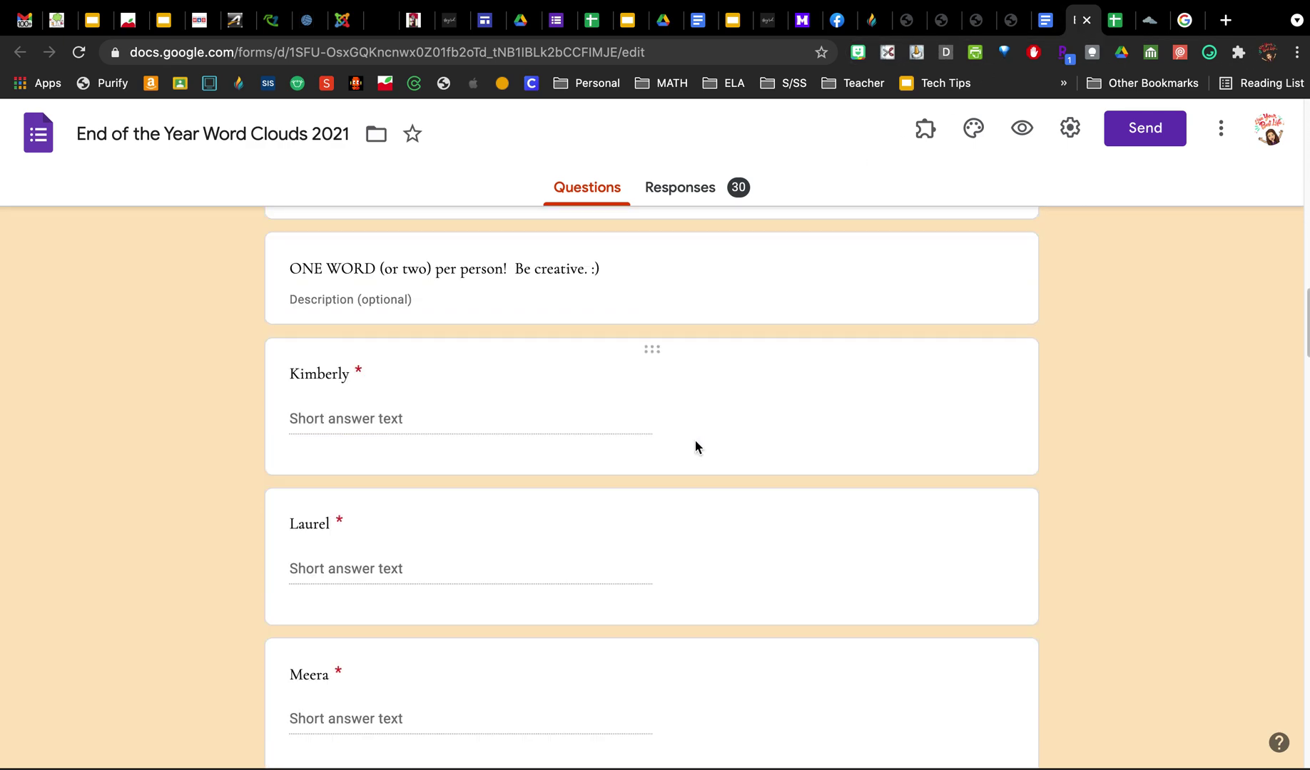
pyautogui.scroll(20, 695, 441)
pyautogui.click(765, 394)
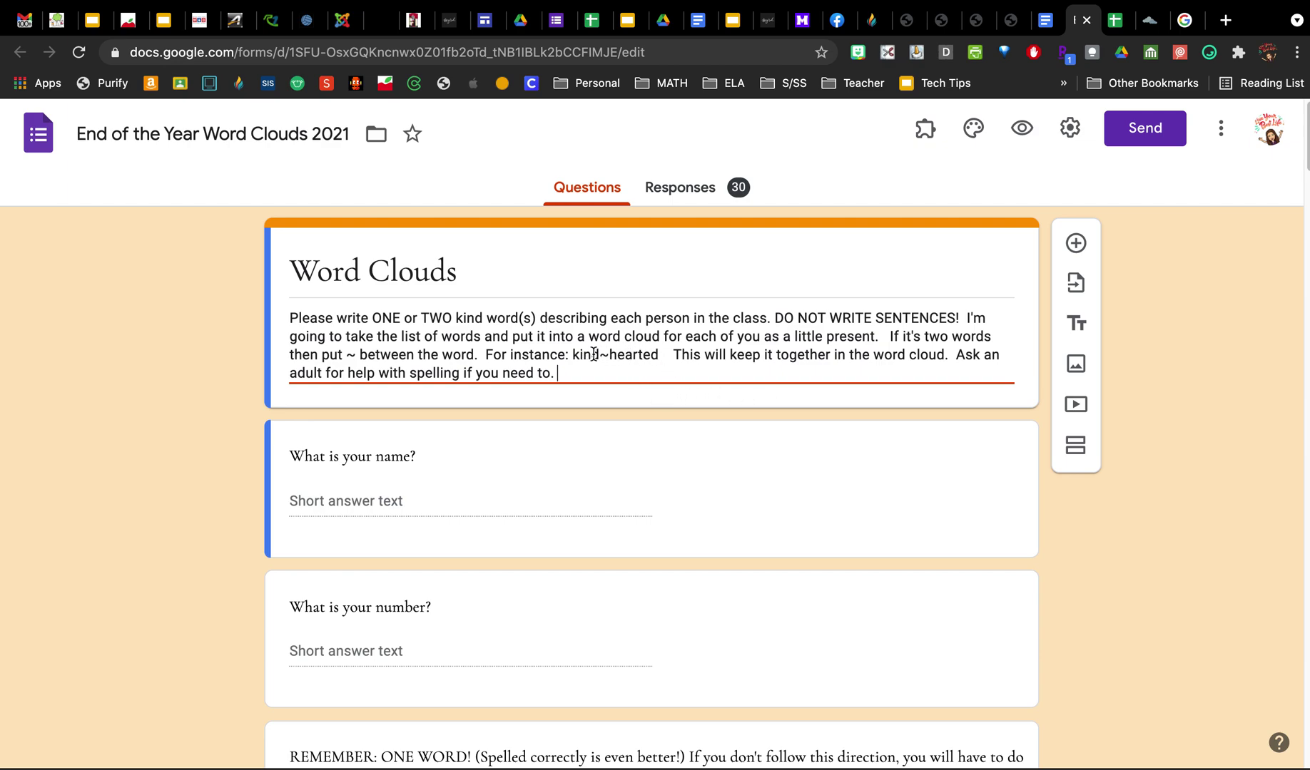
pyautogui.moveTo(571, 356); pyautogui.dragTo(659, 363)
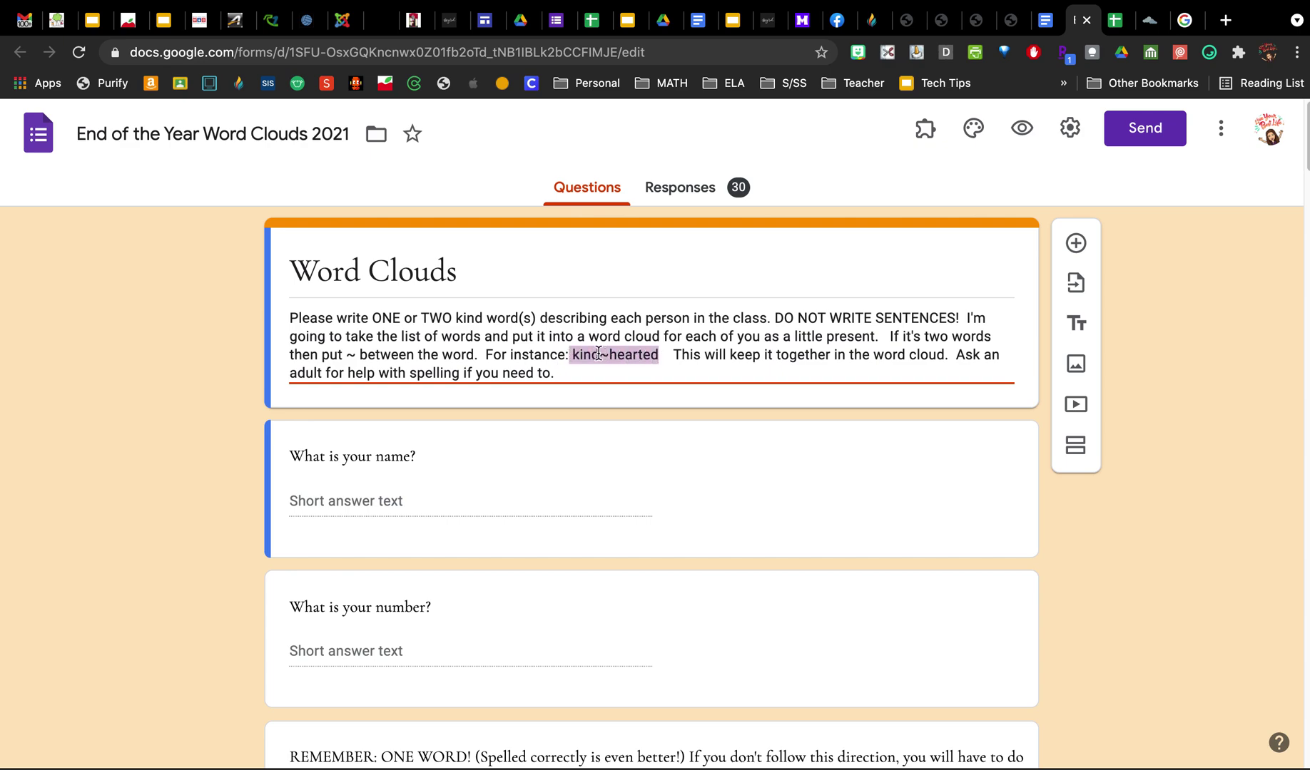
pyautogui.click(610, 373)
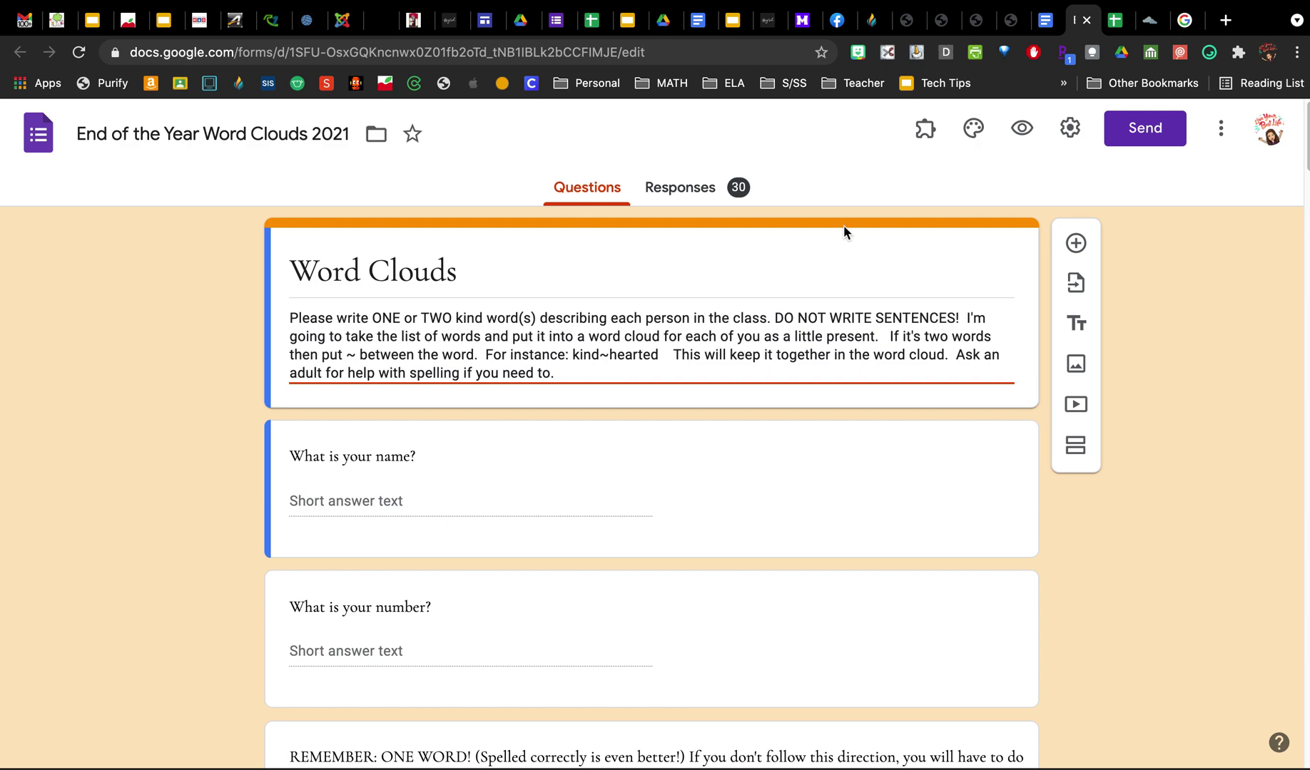
# - Copy one student's column of words, Q1:Q31, from the End of the Year Word Clouds 2021 (Responses) spreadsheet
pyautogui.click(1118, 28)
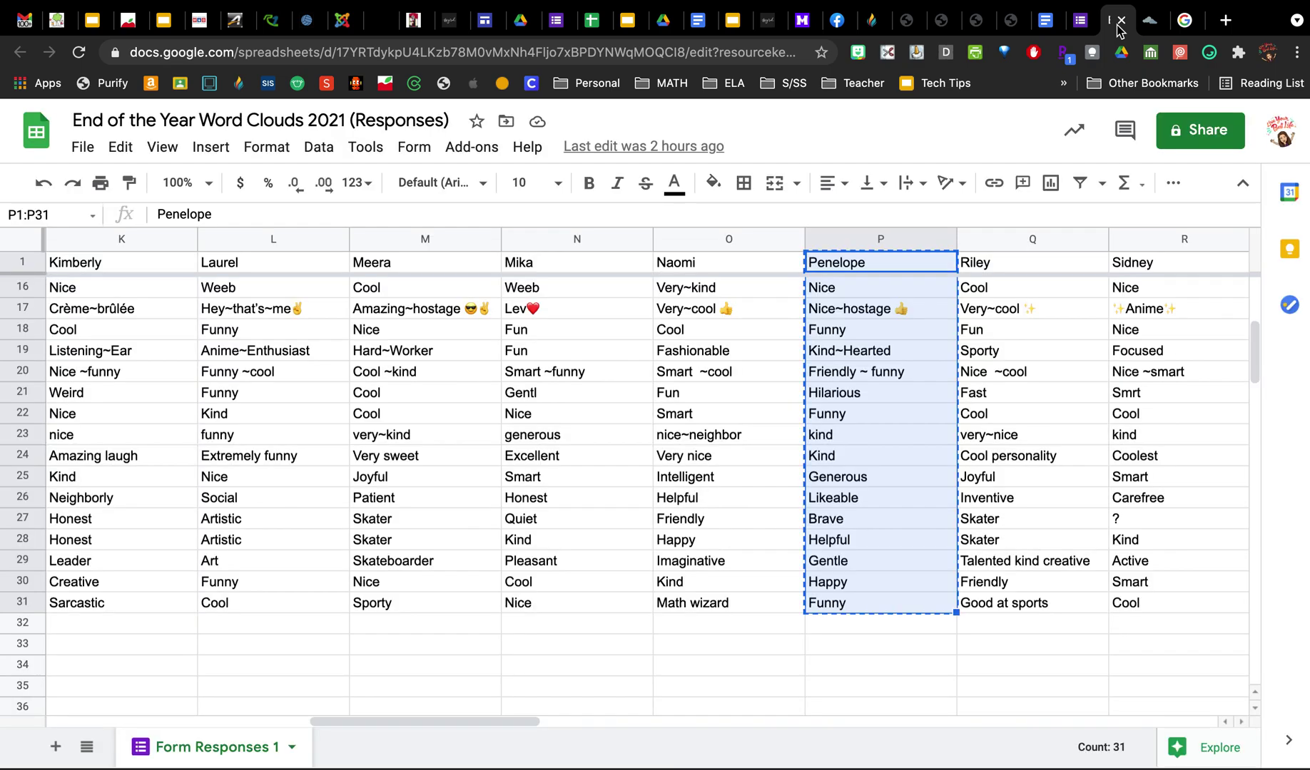
pyautogui.scroll(3, 907, 491)
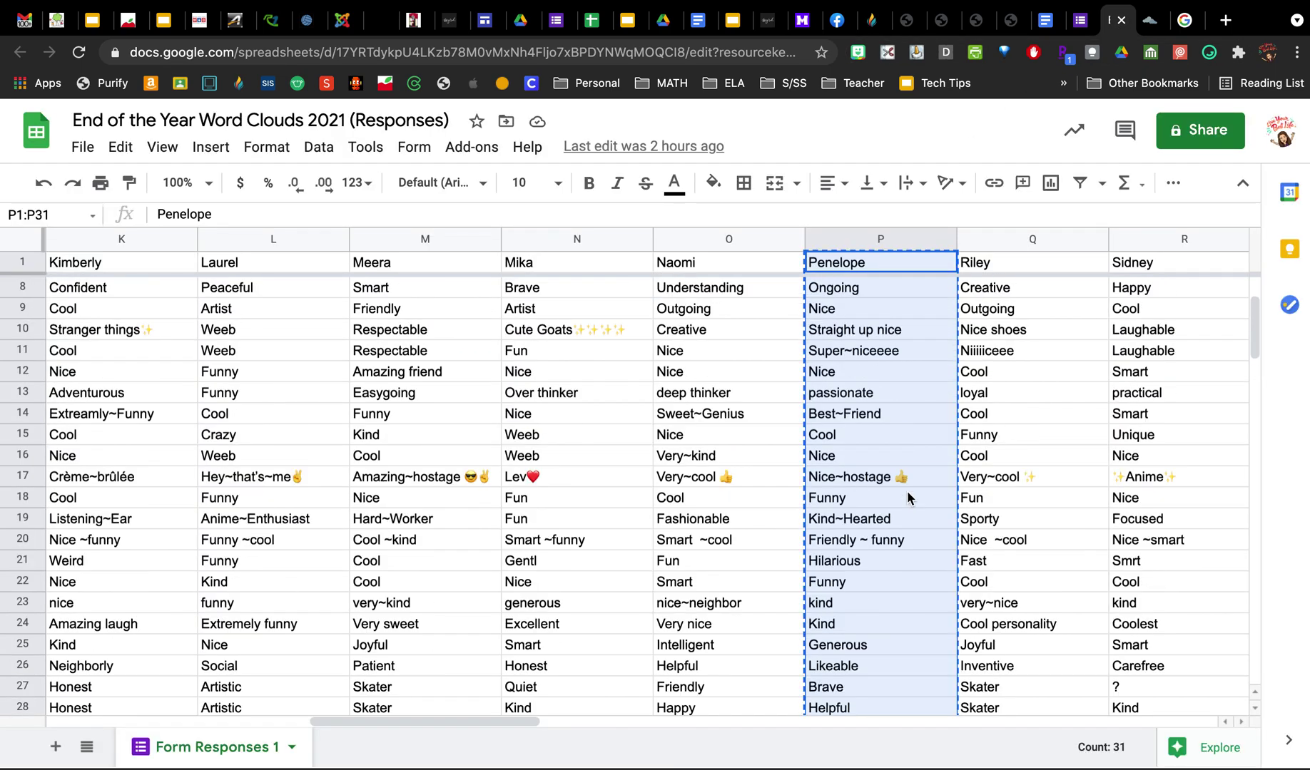
pyautogui.hscroll(-5, 906, 490)
pyautogui.hscroll(6, 908, 497)
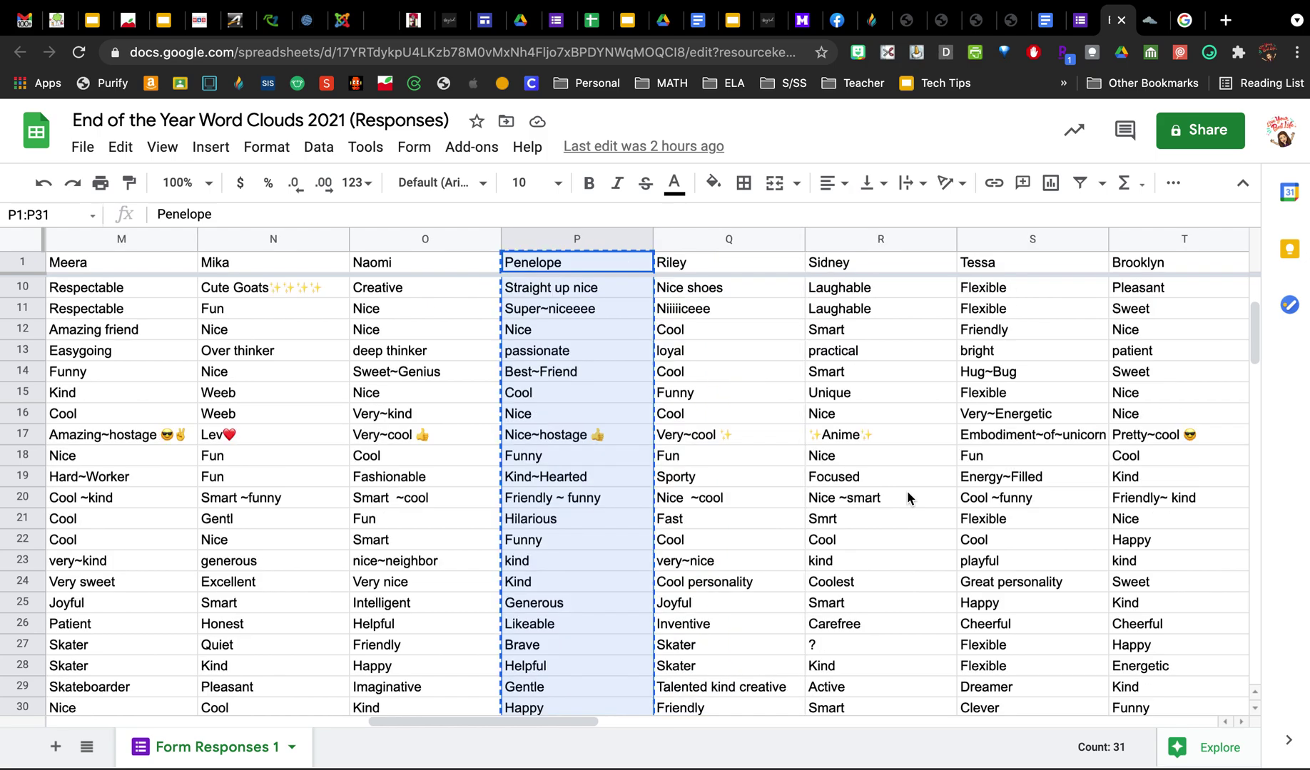
pyautogui.hscroll(1, 907, 492)
pyautogui.scroll(-1, 906, 493)
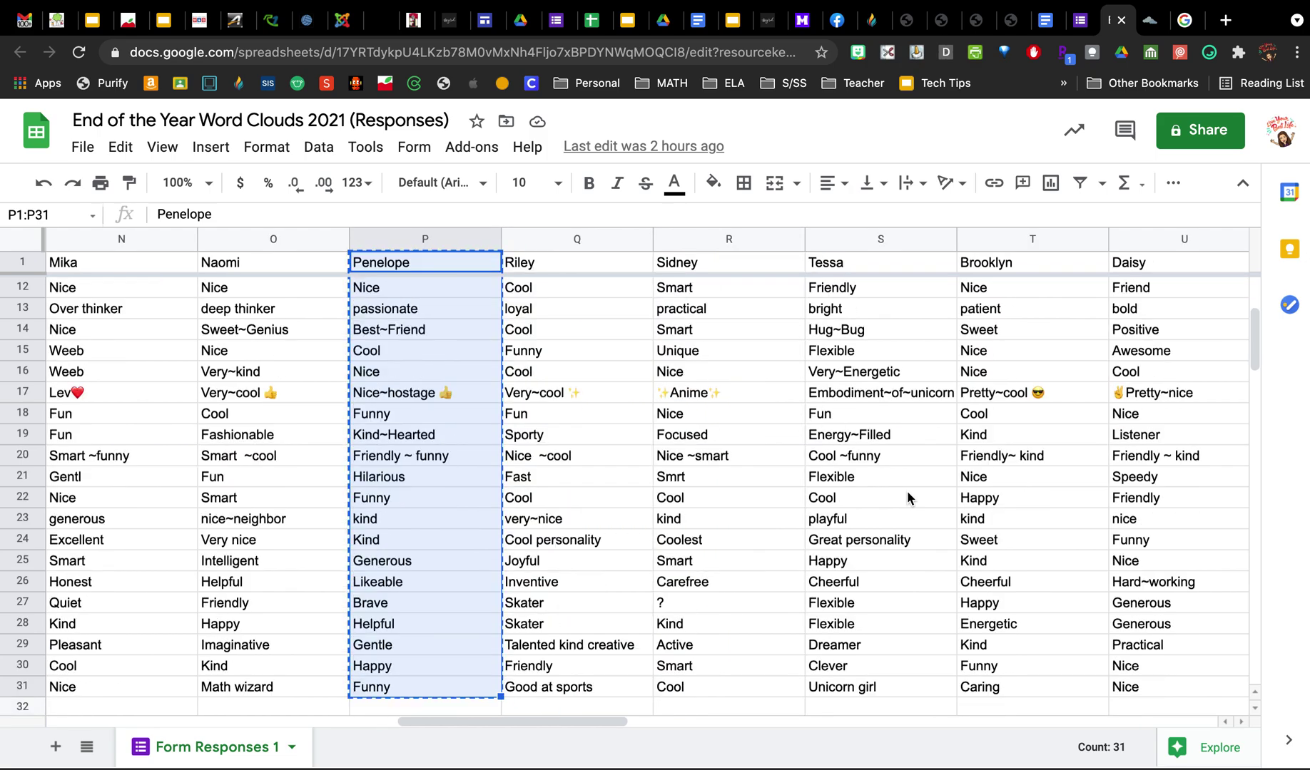
pyautogui.moveTo(601, 686); pyautogui.dragTo(594, 233)
pyautogui.hotkey('ctrl', 'c')
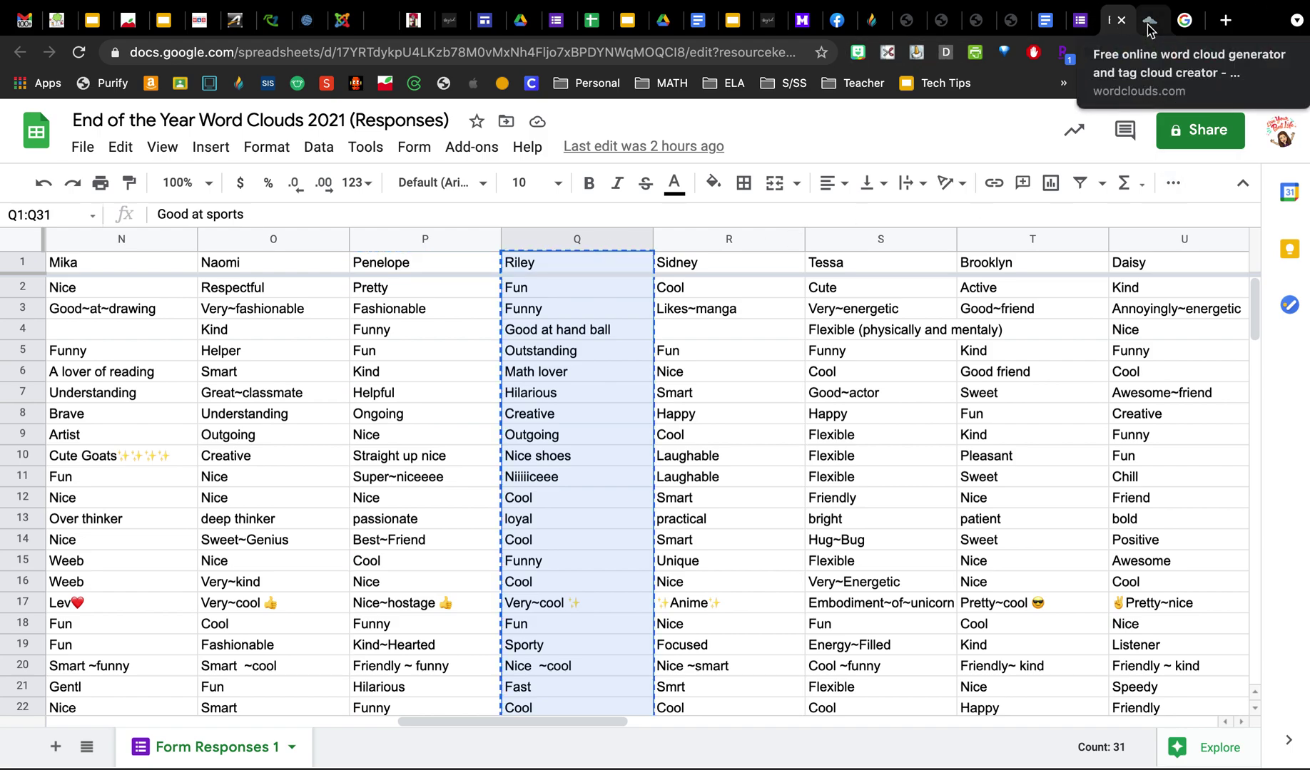
# - Switch to WordClouds.com and paste the copied column as the text for a new word cloud
pyautogui.click(1148, 25)
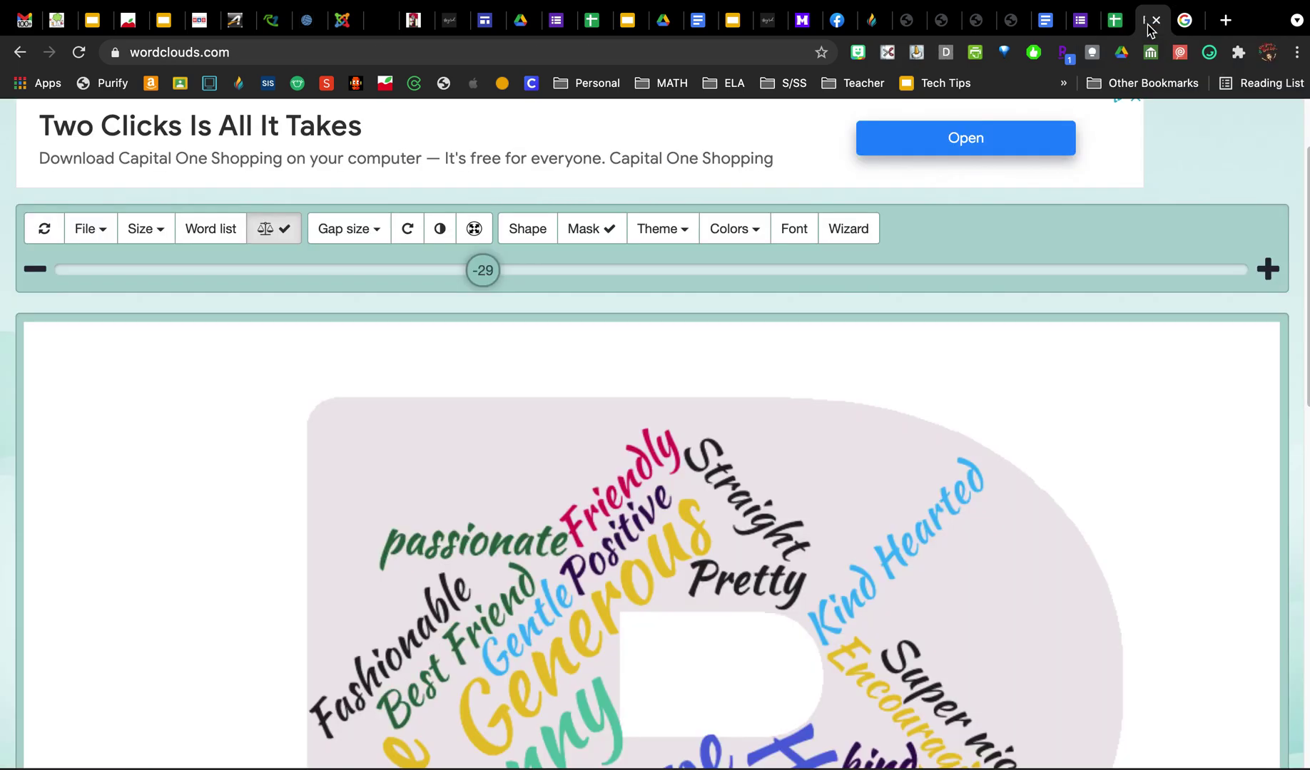
pyautogui.scroll(3, 189, 416)
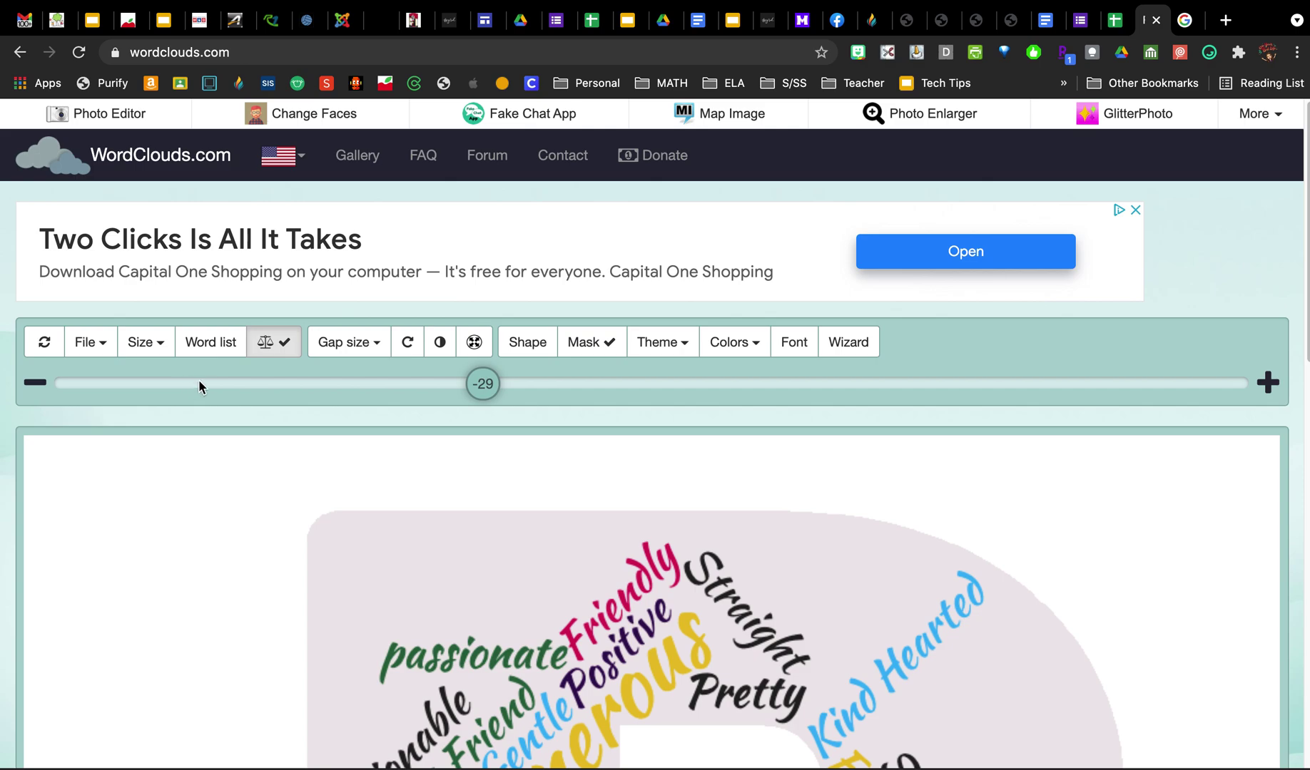
pyautogui.click(212, 344)
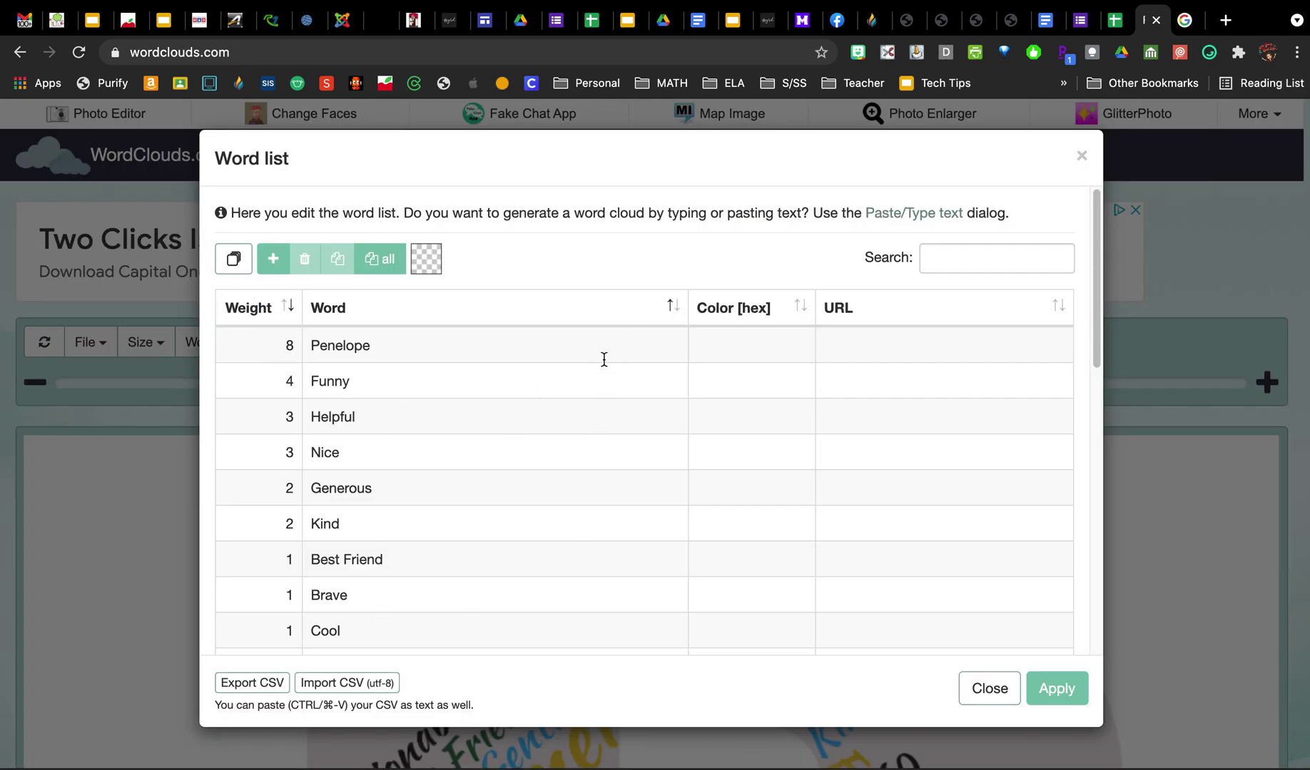
pyautogui.click(922, 214)
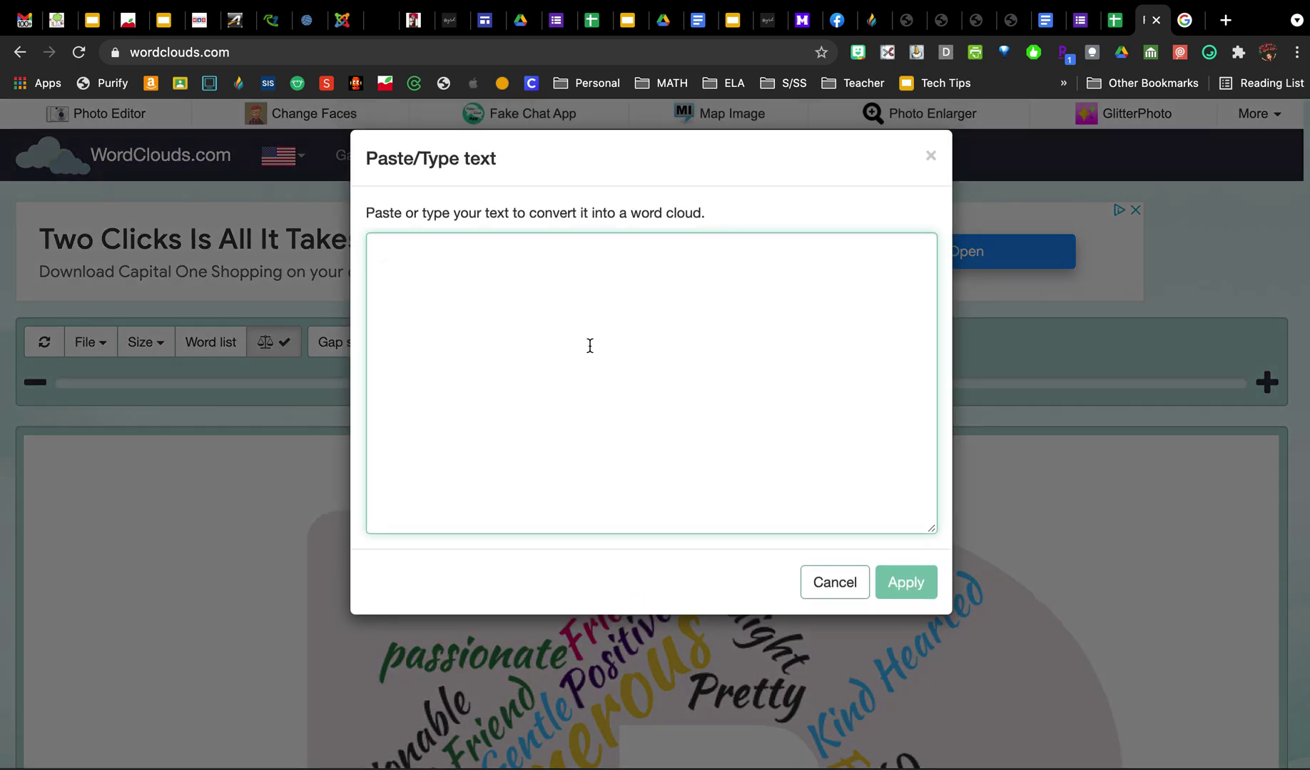
pyautogui.press('super+v')
pyautogui.scroll(10, 538, 364)
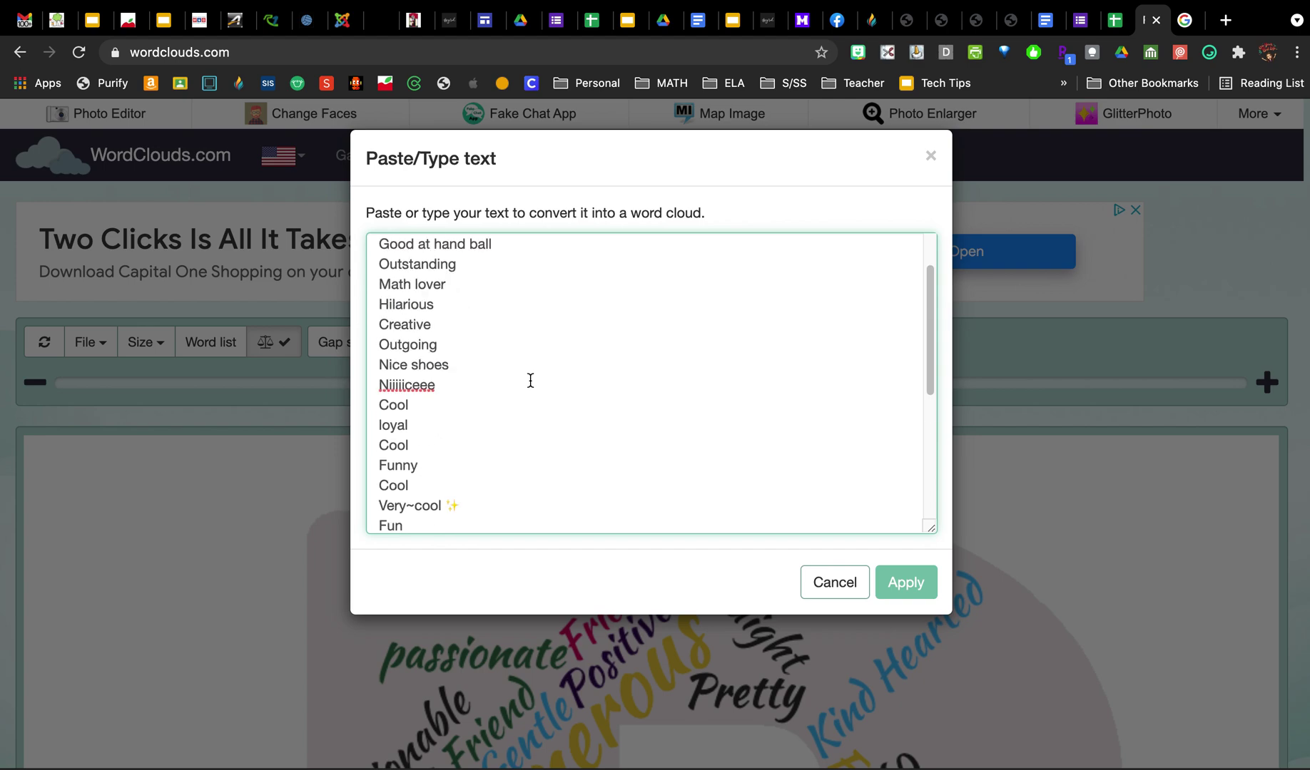
# - Repeat the student's name on the first line of the pasted text until it appears eleven times
pyautogui.doubleClick(388, 244)
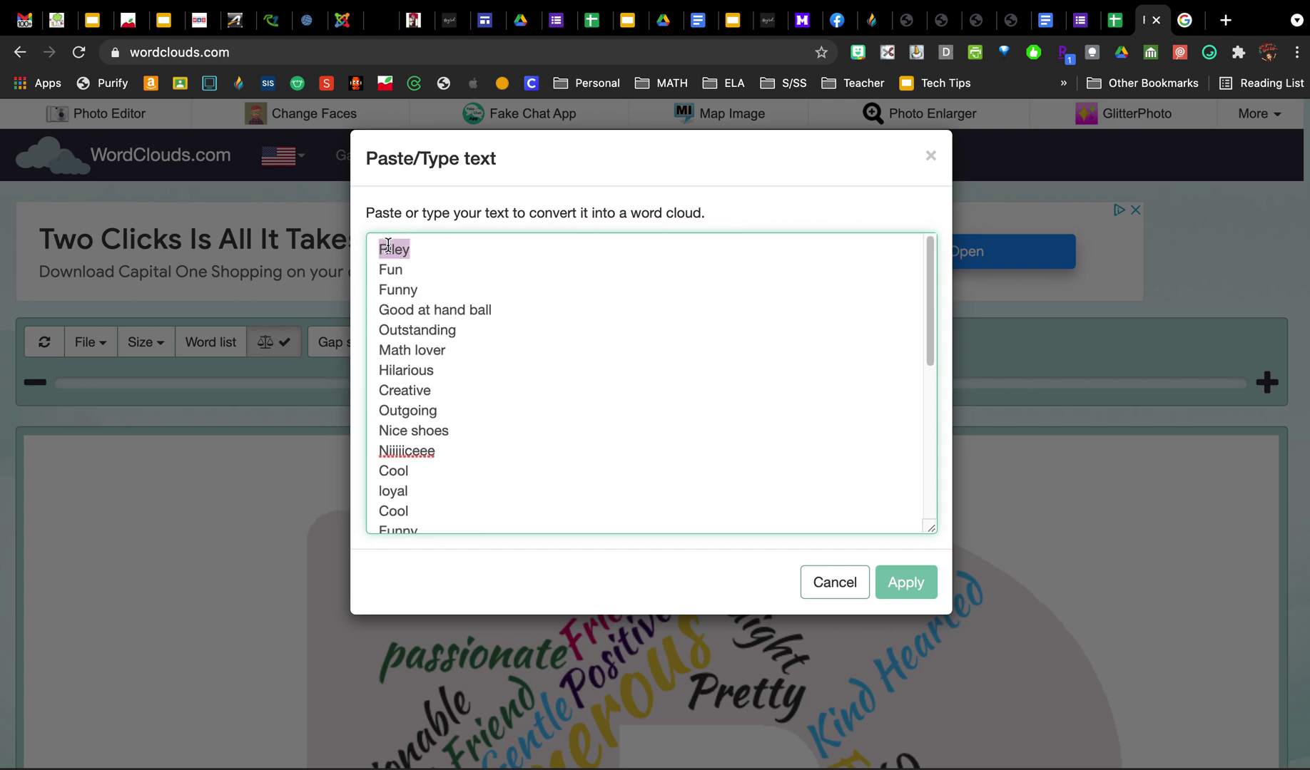
pyautogui.press('Right')
pyautogui.press('super+v')
pyautogui.press('super+v')
pyautogui.press('super+v')
pyautogui.press('super+v')
pyautogui.press('super+v')
pyautogui.press('super+v')
pyautogui.press('super+v')
pyautogui.press('super+v')
pyautogui.press('super+v')
pyautogui.press('super+v')
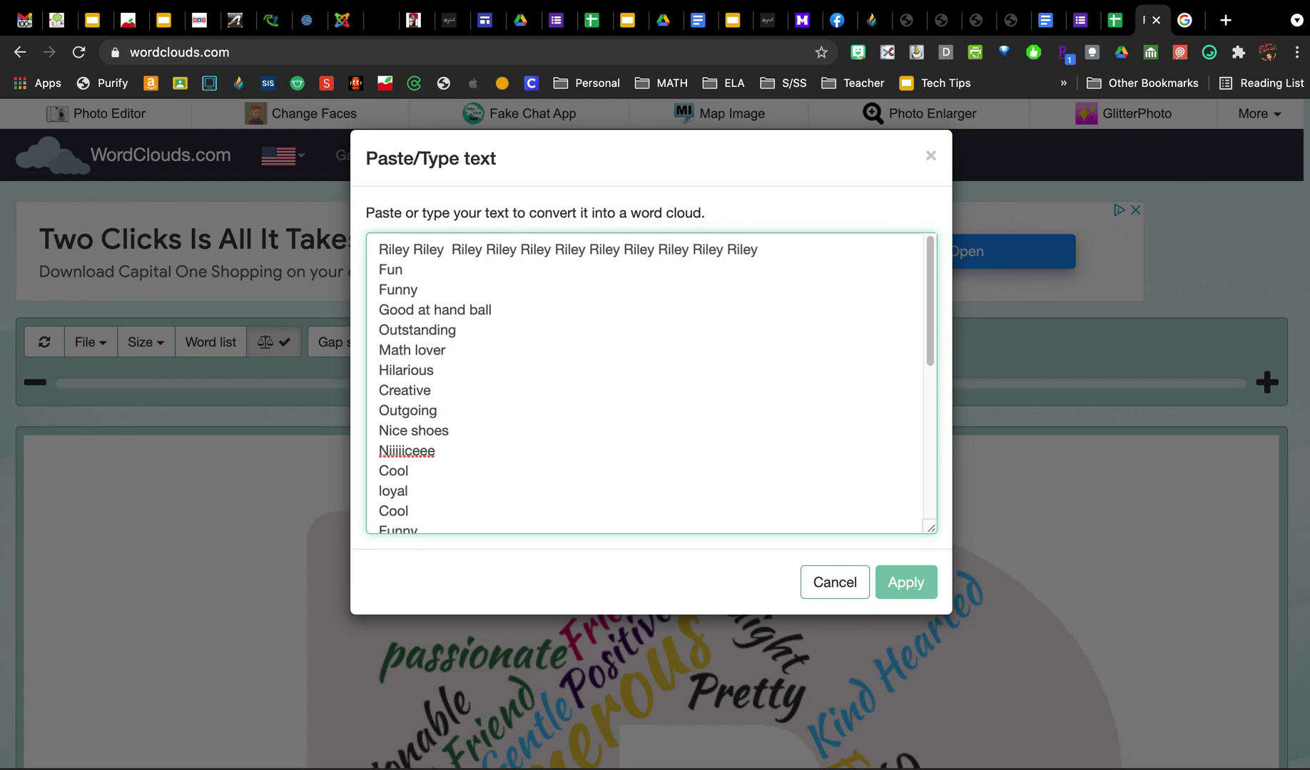
# - Join the words of two phrases with tildes so they read Good~at~handball and Math~lover
pyautogui.click(418, 309)
pyautogui.press('BackSpace')
pyautogui.write('~')
pyautogui.click(439, 314)
pyautogui.press('BackSpace')
pyautogui.write('~')
pyautogui.press('BackSpace')
pyautogui.click(415, 348)
pyautogui.press('BackSpace')
pyautogui.write('~')
# - Change "Nice shoes" to Nice~shoes and rewrite the "Nice ~cool" entry as Nice Cool
pyautogui.scroll(-3, 441, 447)
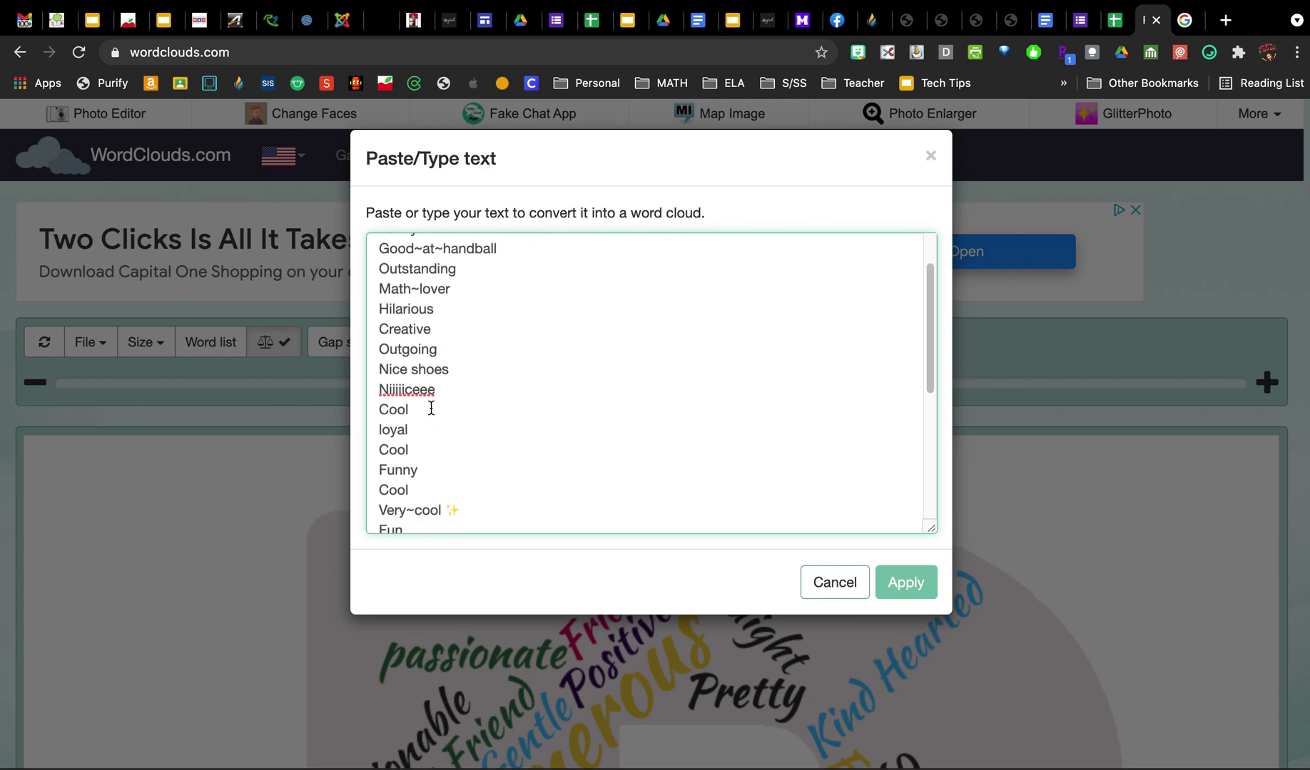
pyautogui.click(415, 368)
pyautogui.press('BackSpace')
pyautogui.write('~')
pyautogui.scroll(-4, 426, 454)
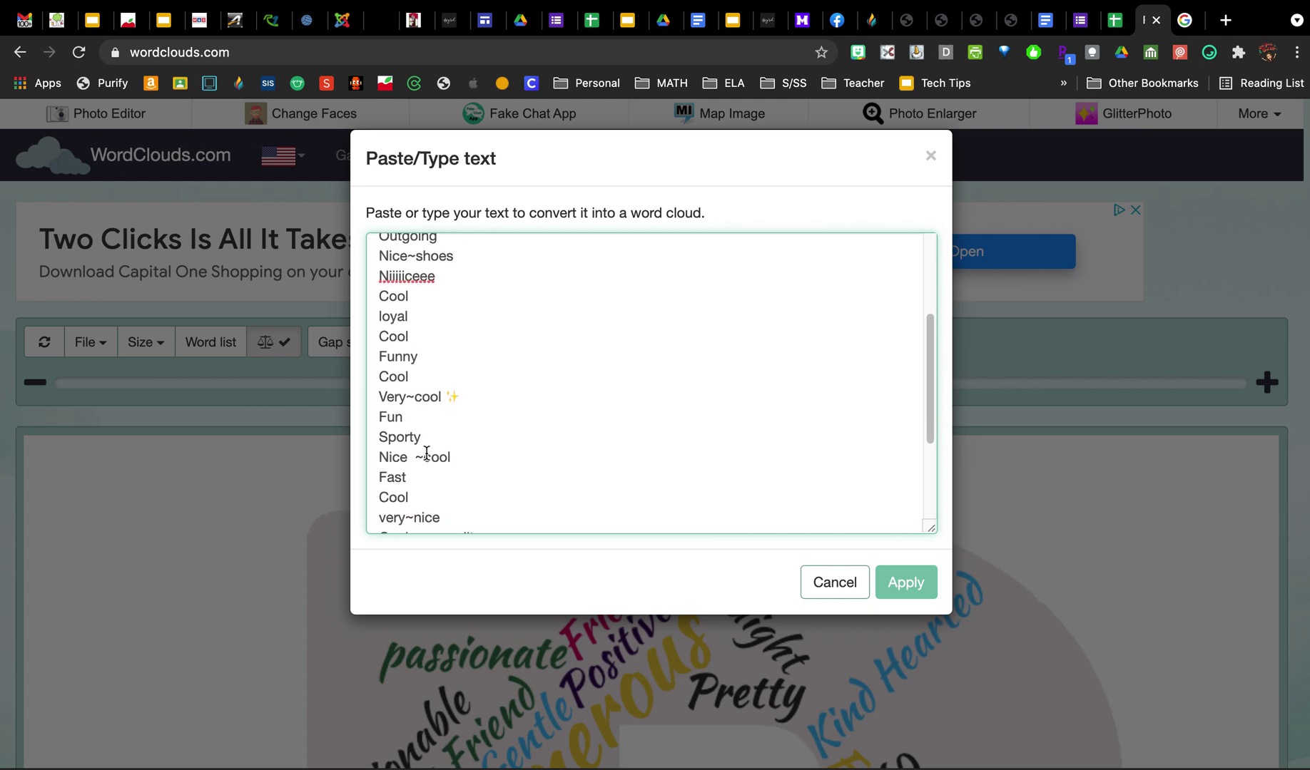
pyautogui.click(417, 457)
pyautogui.press('BackSpace')
pyautogui.press('BackSpace')
pyautogui.press('BackSpace')
pyautogui.write('C')
# - Capitalize the "very~nice" entry as Very~nice and join "Cool personality" into Cool~personality
pyautogui.scroll(-5, 396, 421)
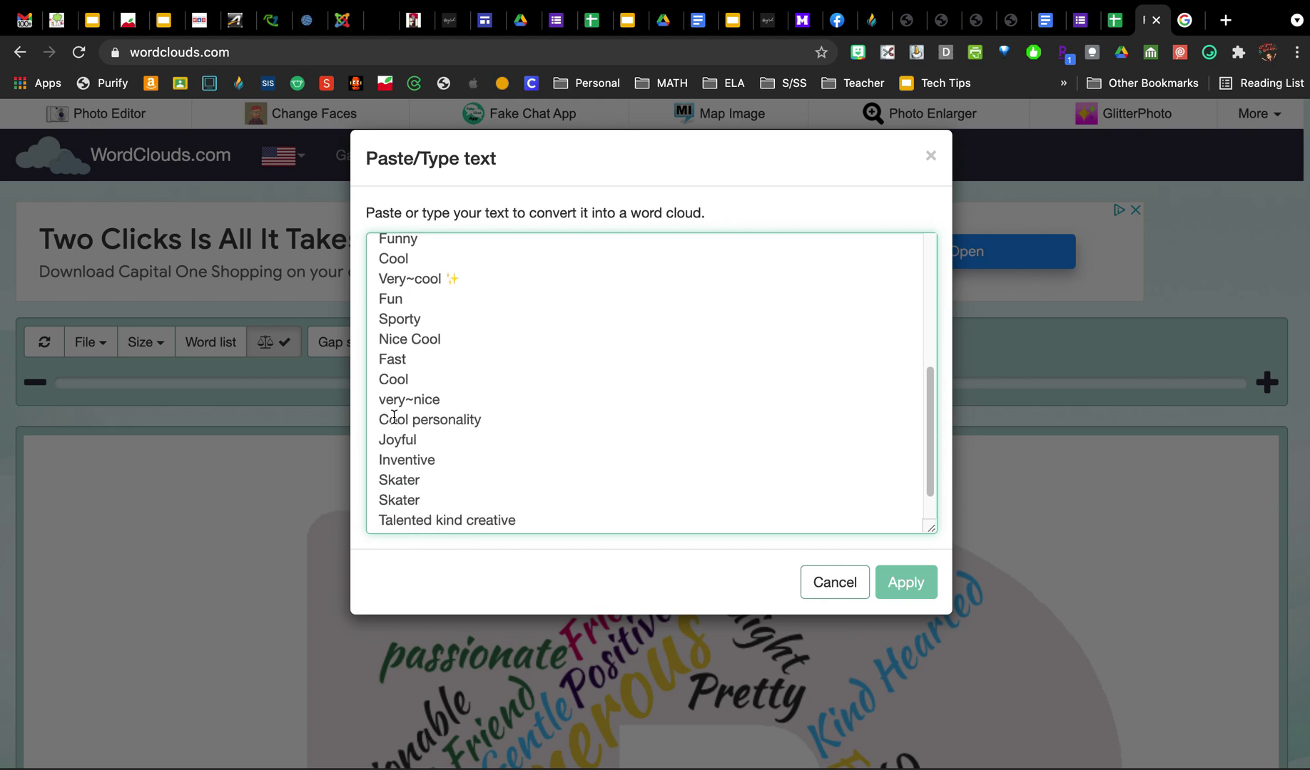
pyautogui.click(386, 400)
pyautogui.scroll(-1, 445, 452)
pyautogui.scroll(-1, 444, 452)
pyautogui.click(417, 377)
pyautogui.press('BackSpace')
pyautogui.write('~')
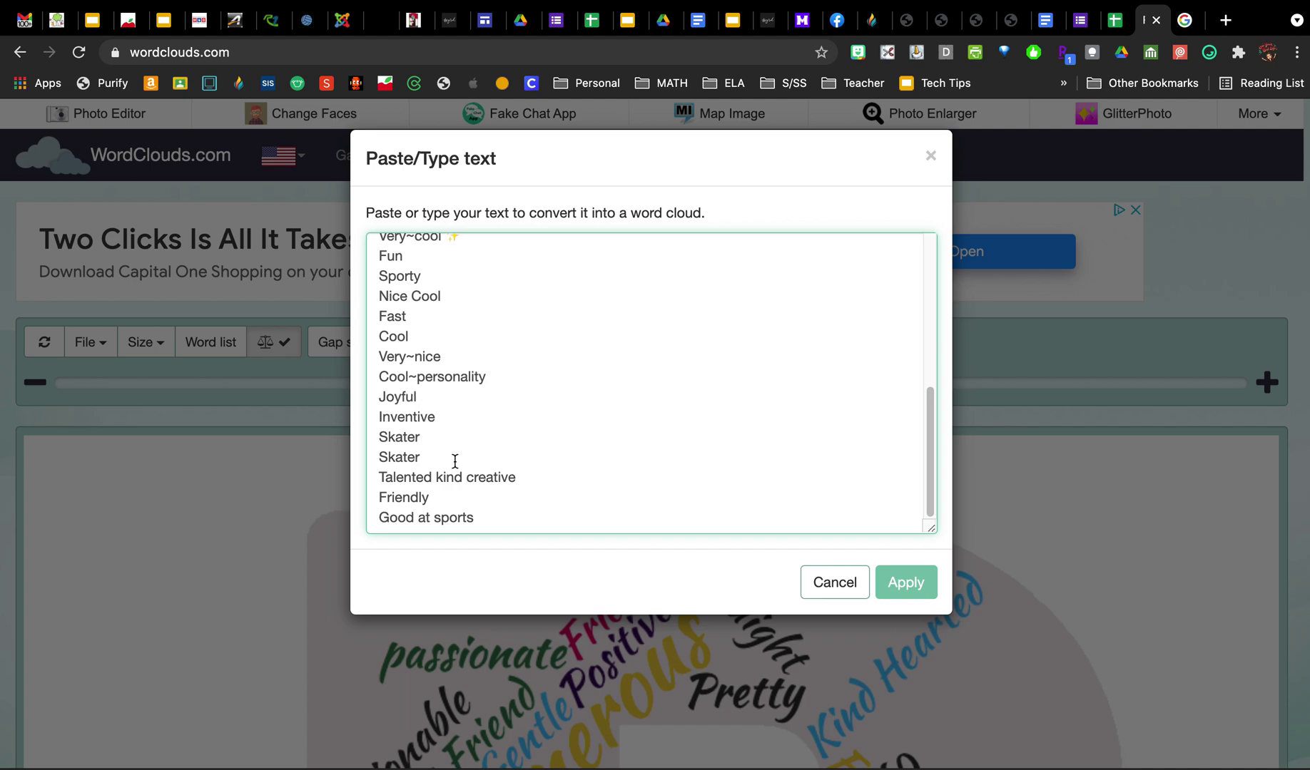
# - Join the last entry with tildes as Good~at~sports and check through the edited list
pyautogui.click(419, 519)
pyautogui.press('BackSpace')
pyautogui.write('~')
pyautogui.click(437, 523)
pyautogui.press('BackSpace')
pyautogui.write('~')
pyautogui.scroll(10, 487, 512)
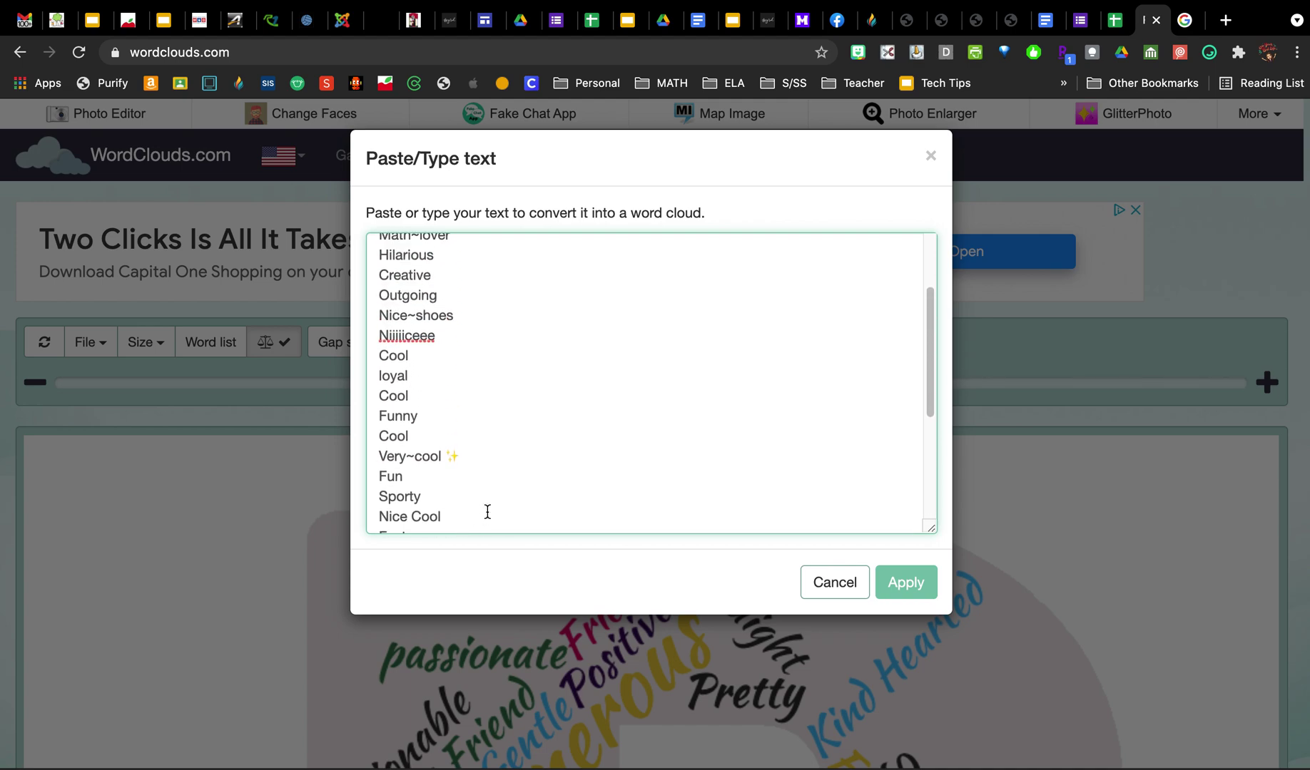
pyautogui.scroll(-10, 487, 513)
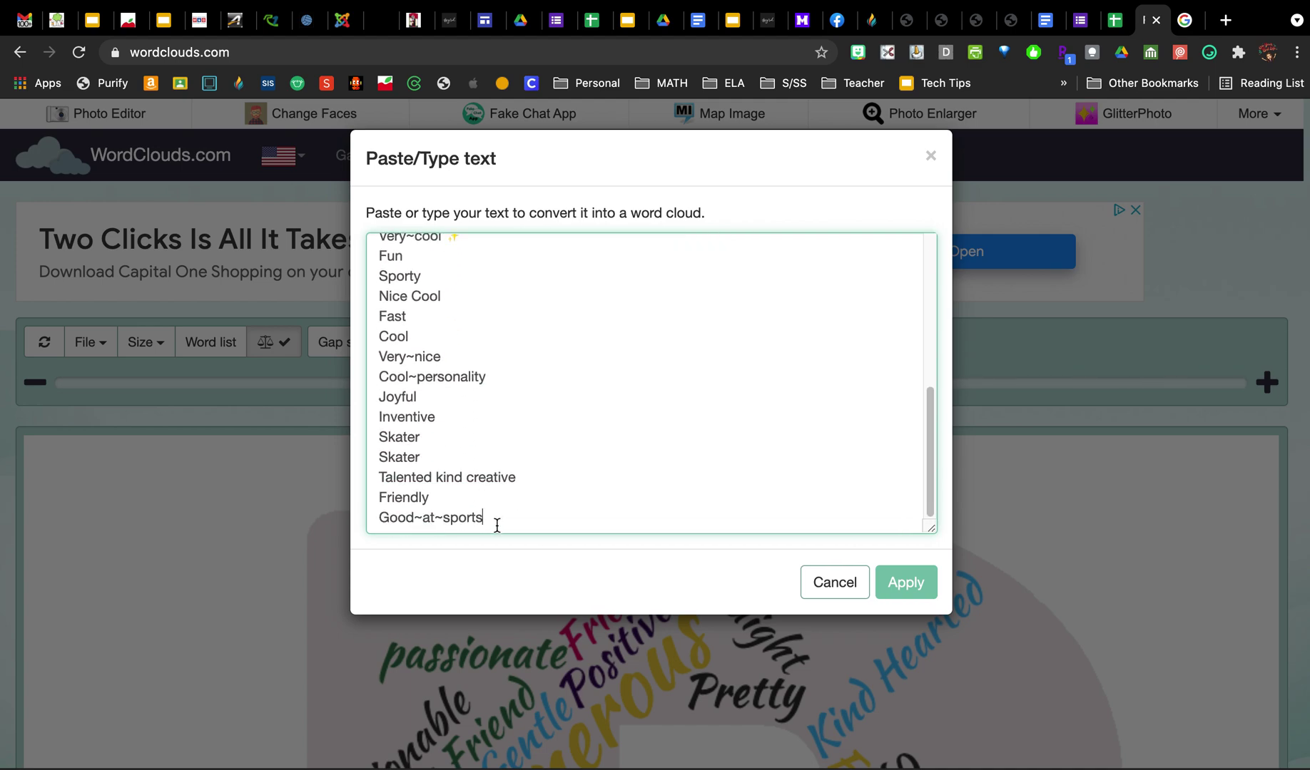
# - Consult the Google image results for positive character traits and add Brave as a new line at the end of the list
pyautogui.press('Return')
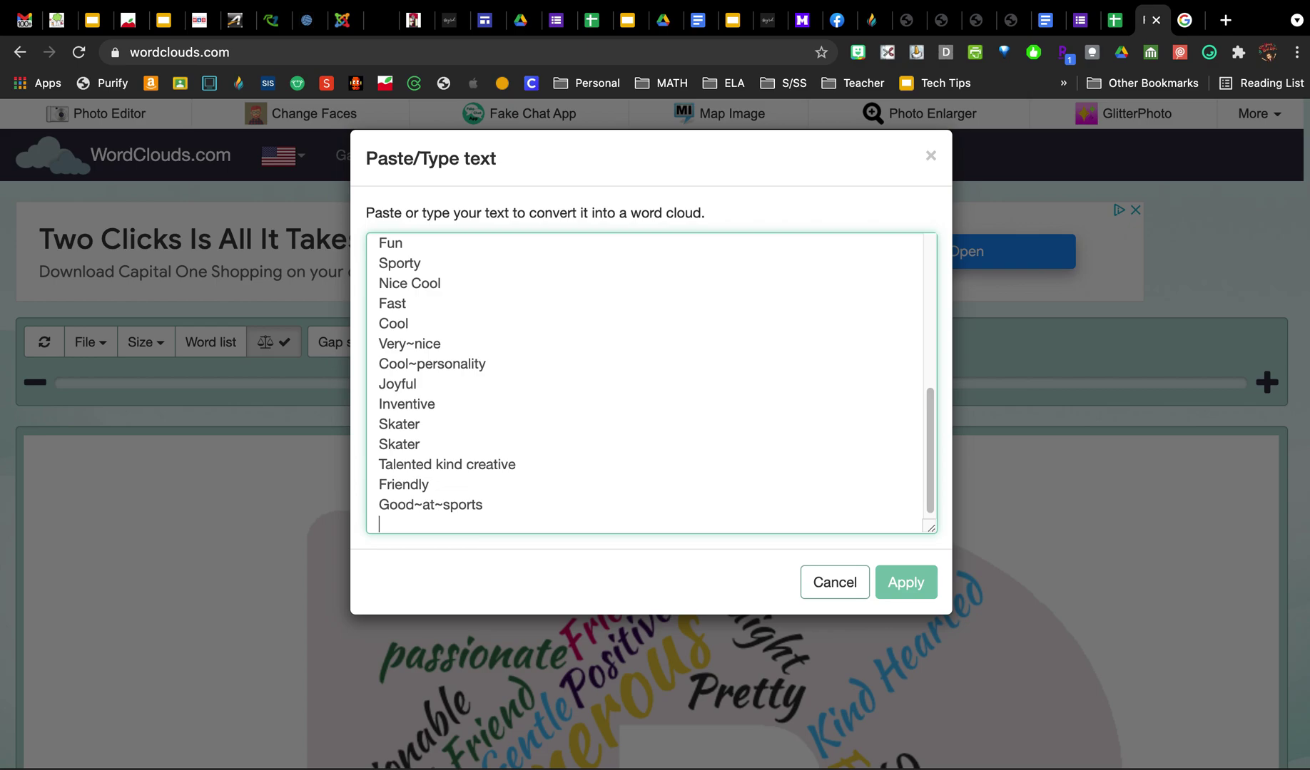
pyautogui.click(1186, 27)
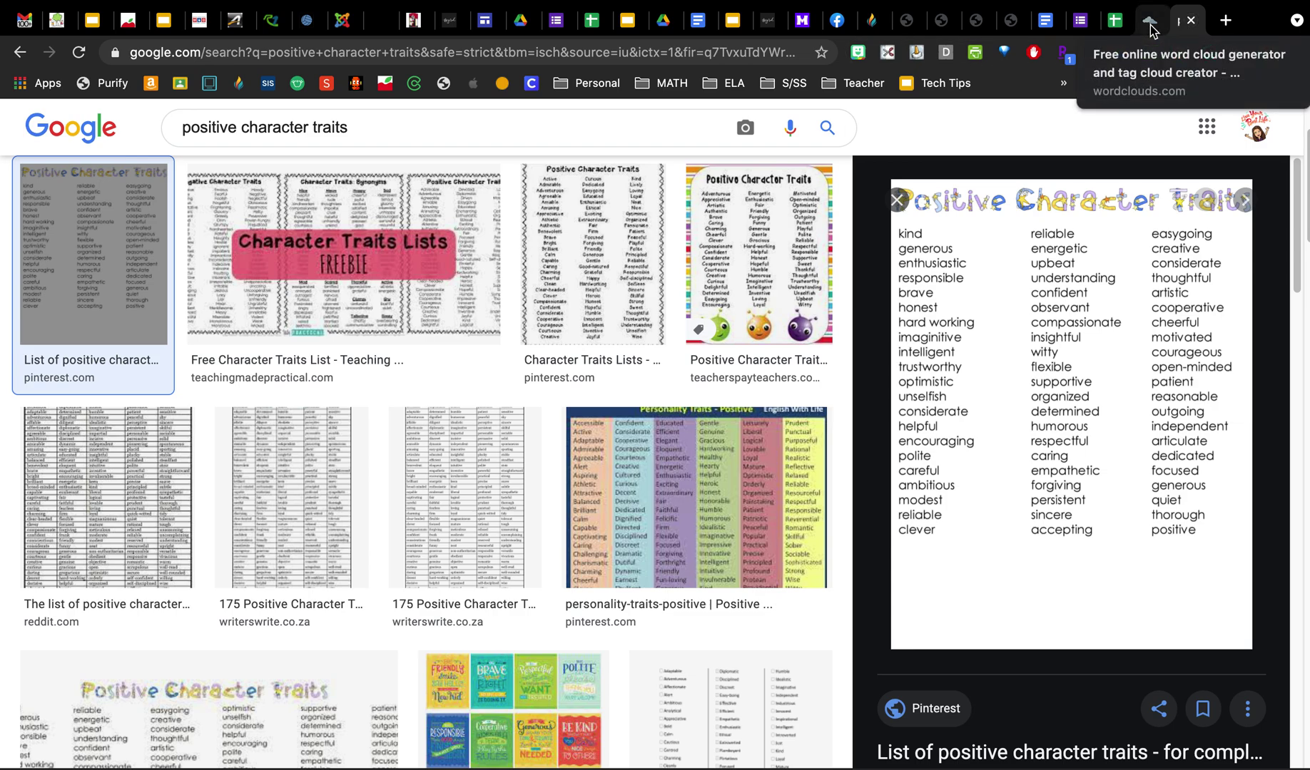
pyautogui.click(1150, 29)
pyautogui.write('BR')
pyautogui.press('Tab')
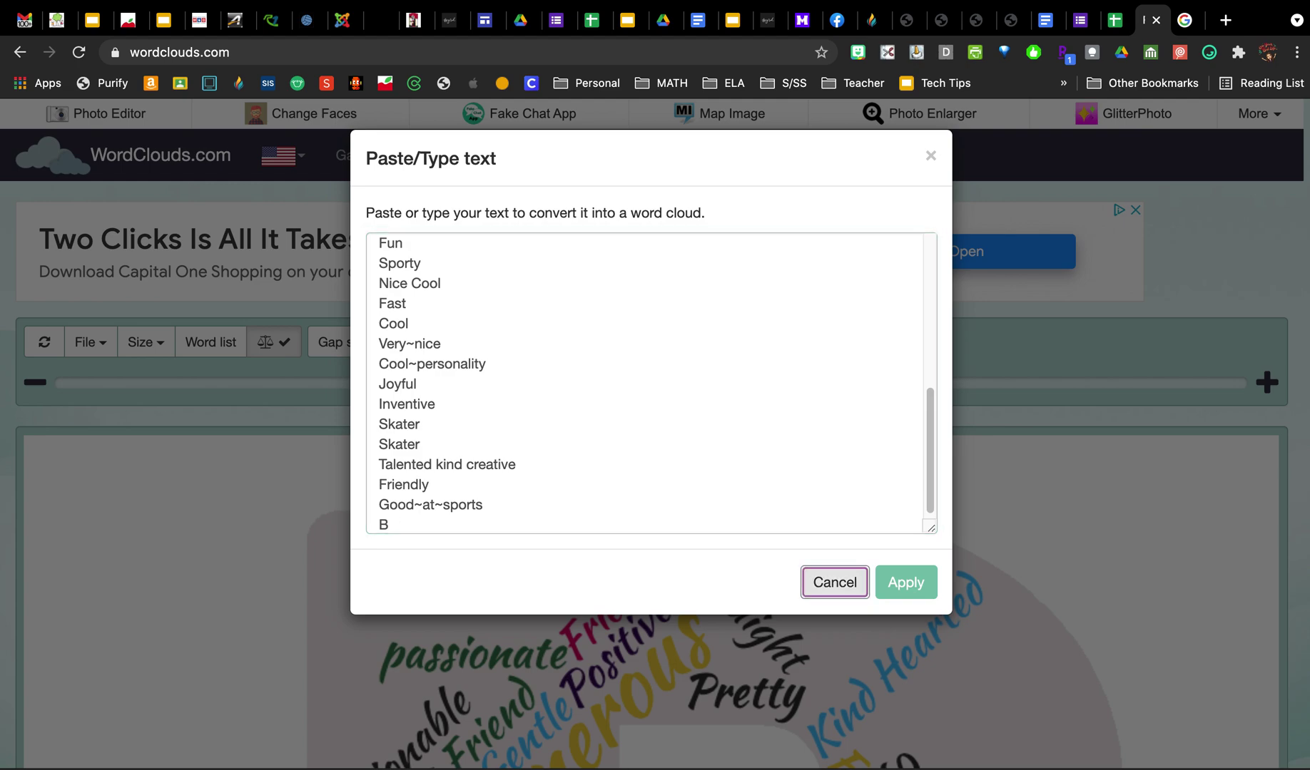
pyautogui.click(485, 528)
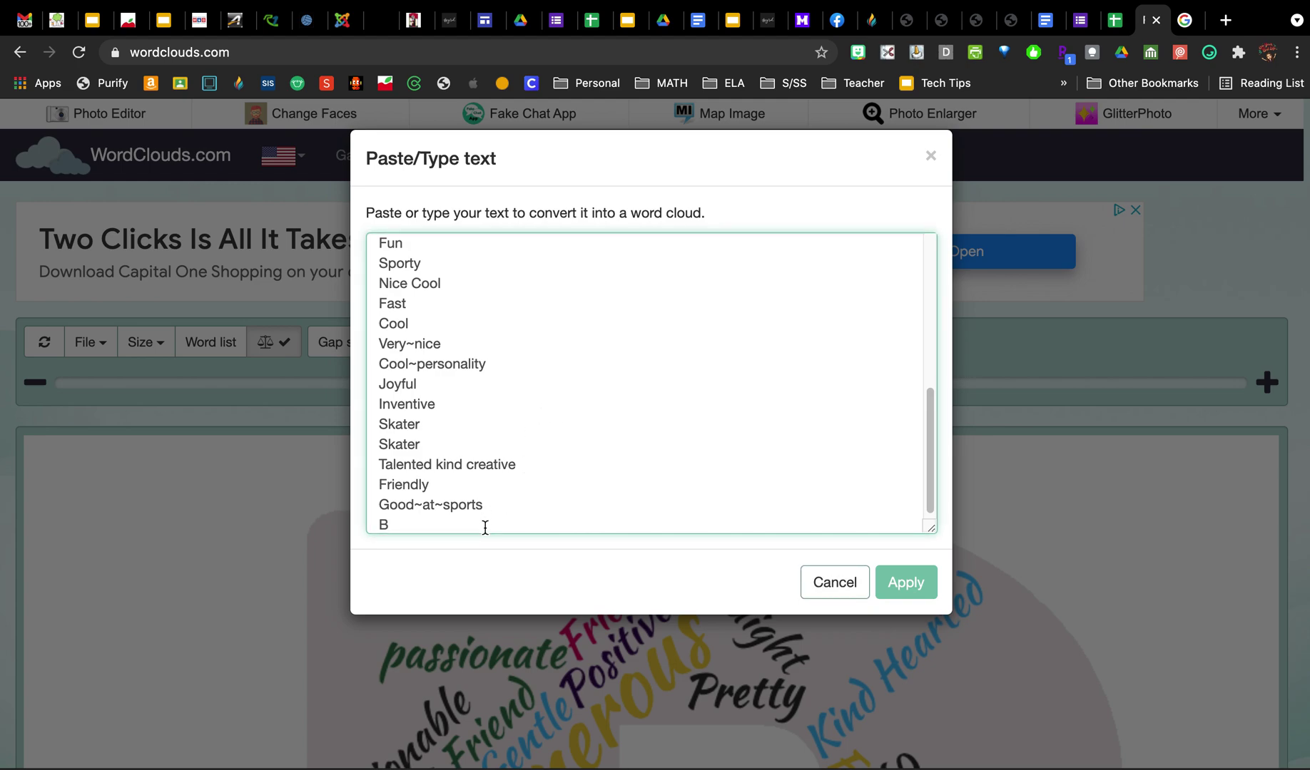
pyautogui.write('rave')
# - Add Honest and Caring on separate lines below Brave and apply the text to the word cloud
pyautogui.press('Return')
pyautogui.write('Honest')
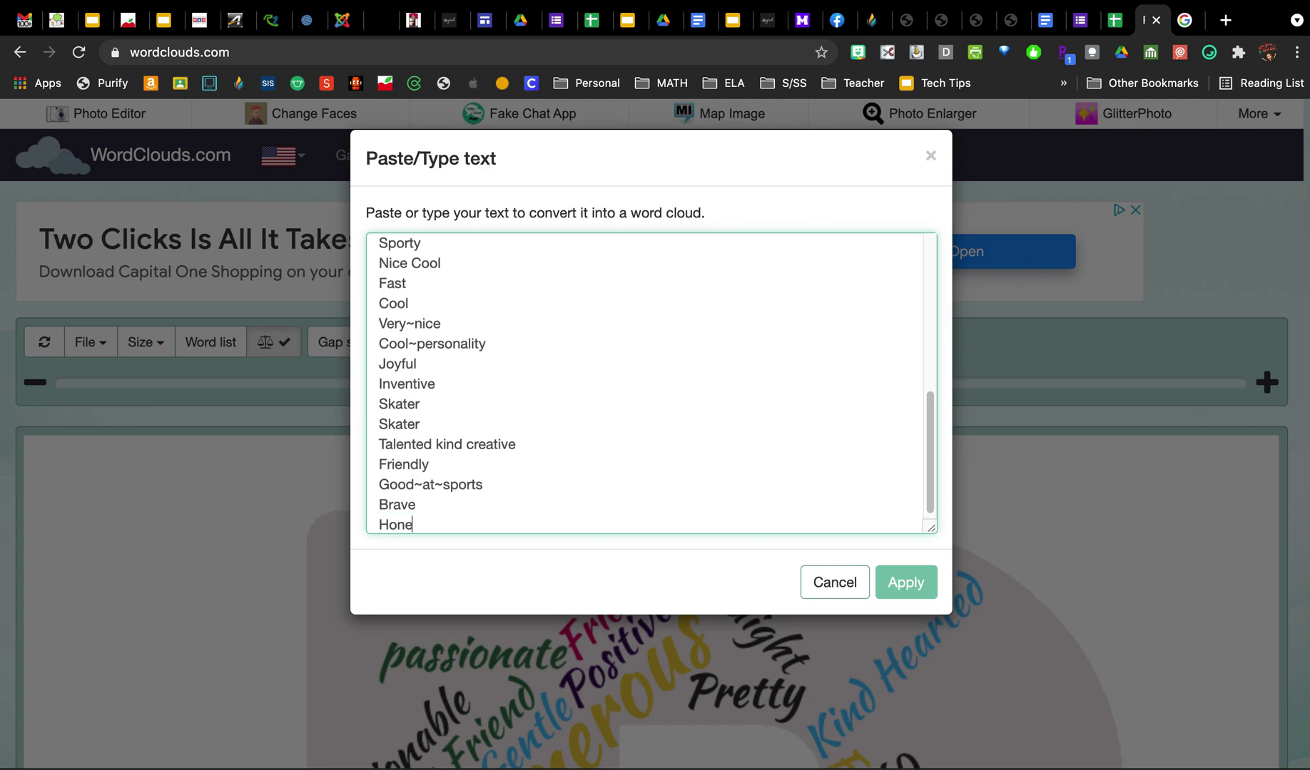
pyautogui.press('Return')
pyautogui.write('Caring')
pyautogui.press('Return')
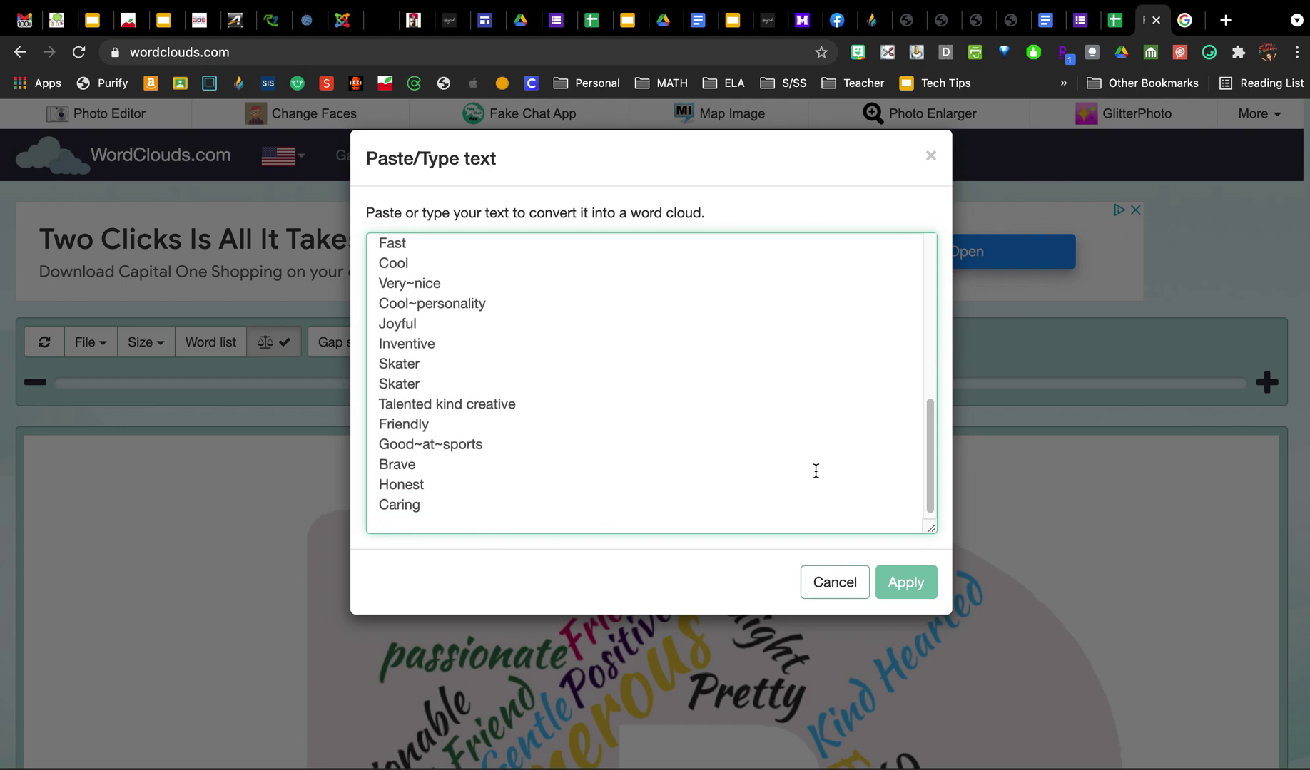
pyautogui.scroll(-1, 815, 471)
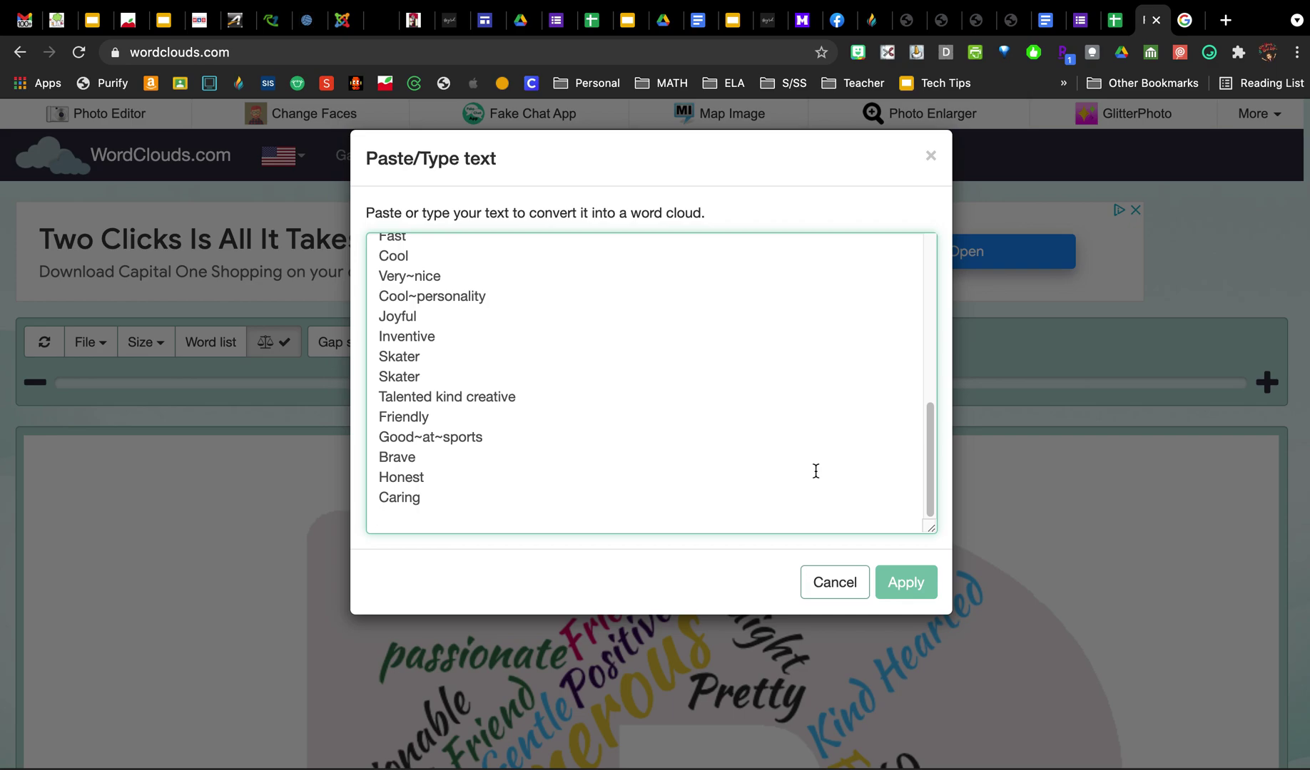
pyautogui.click(917, 583)
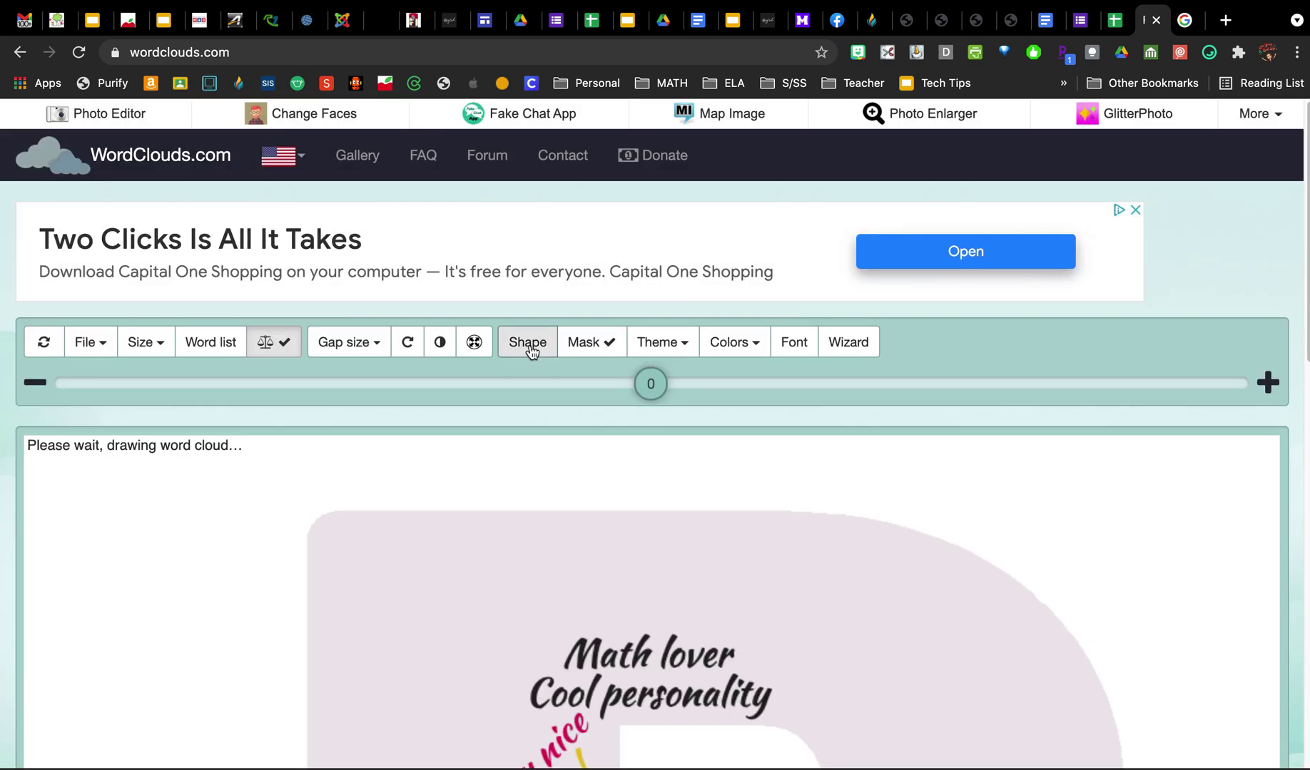
# - Change the word cloud's shape to the letter R and look over the redrawn cloud
pyautogui.click(528, 345)
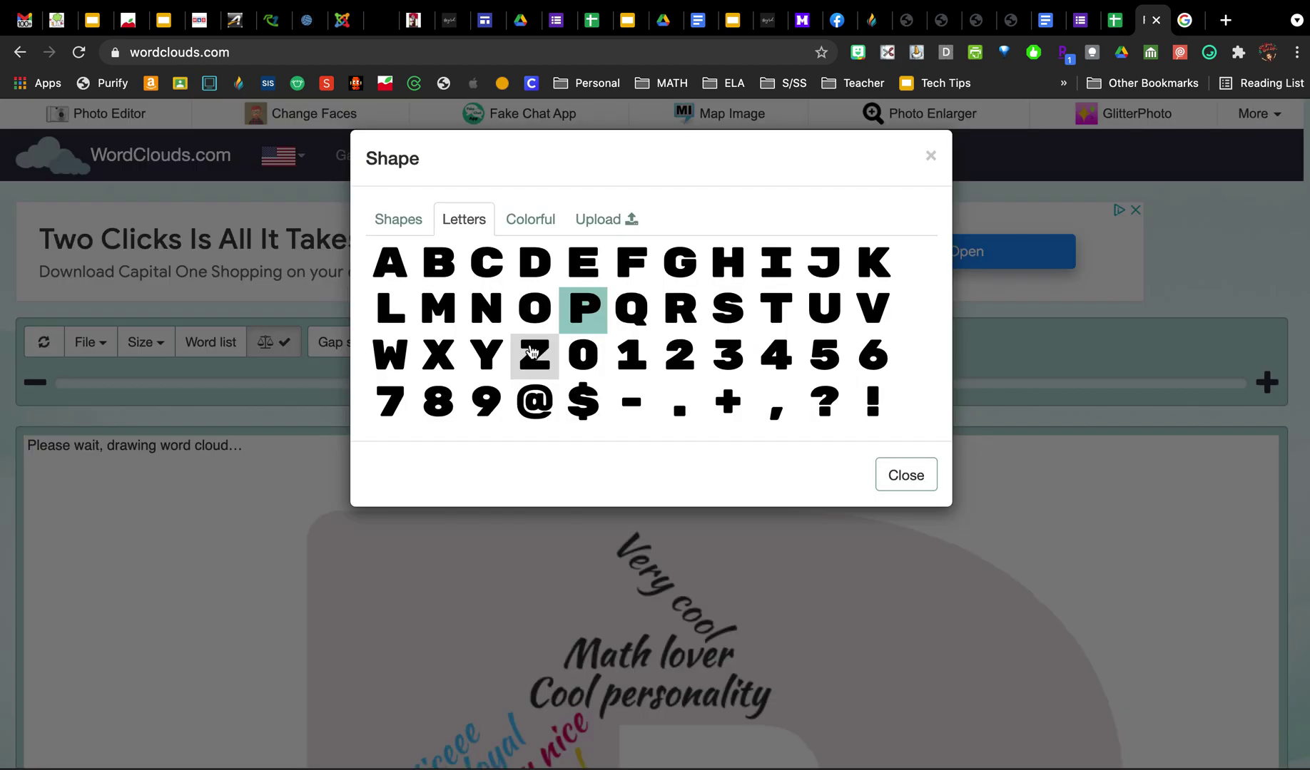
pyautogui.click(674, 314)
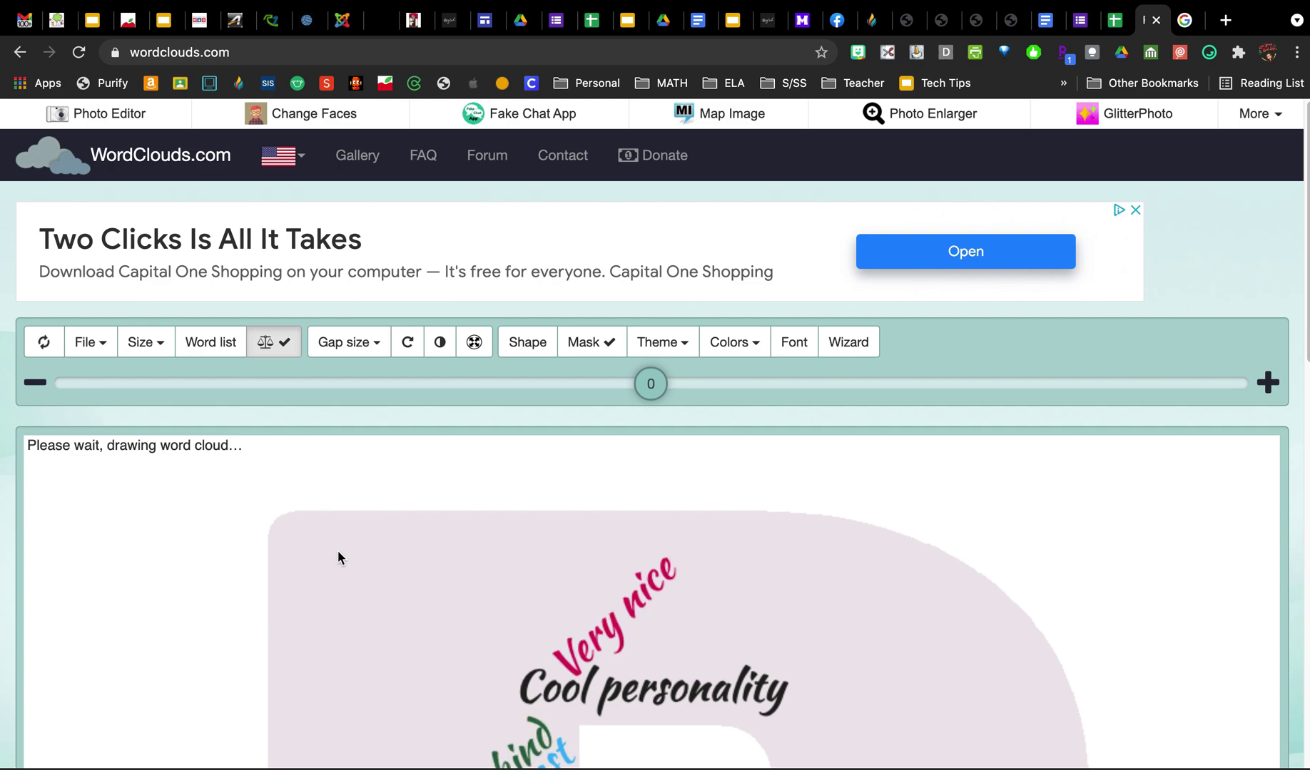
pyautogui.scroll(-6, 338, 557)
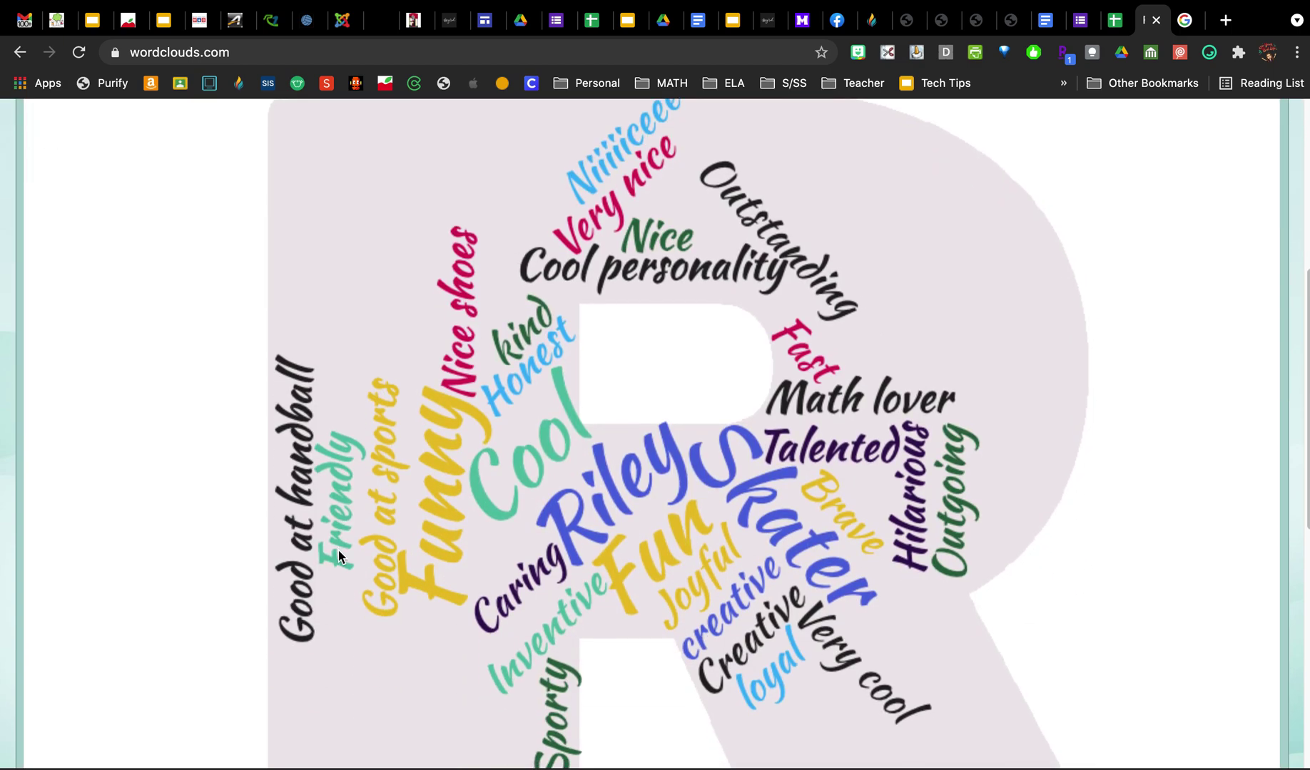
pyautogui.scroll(3, 339, 551)
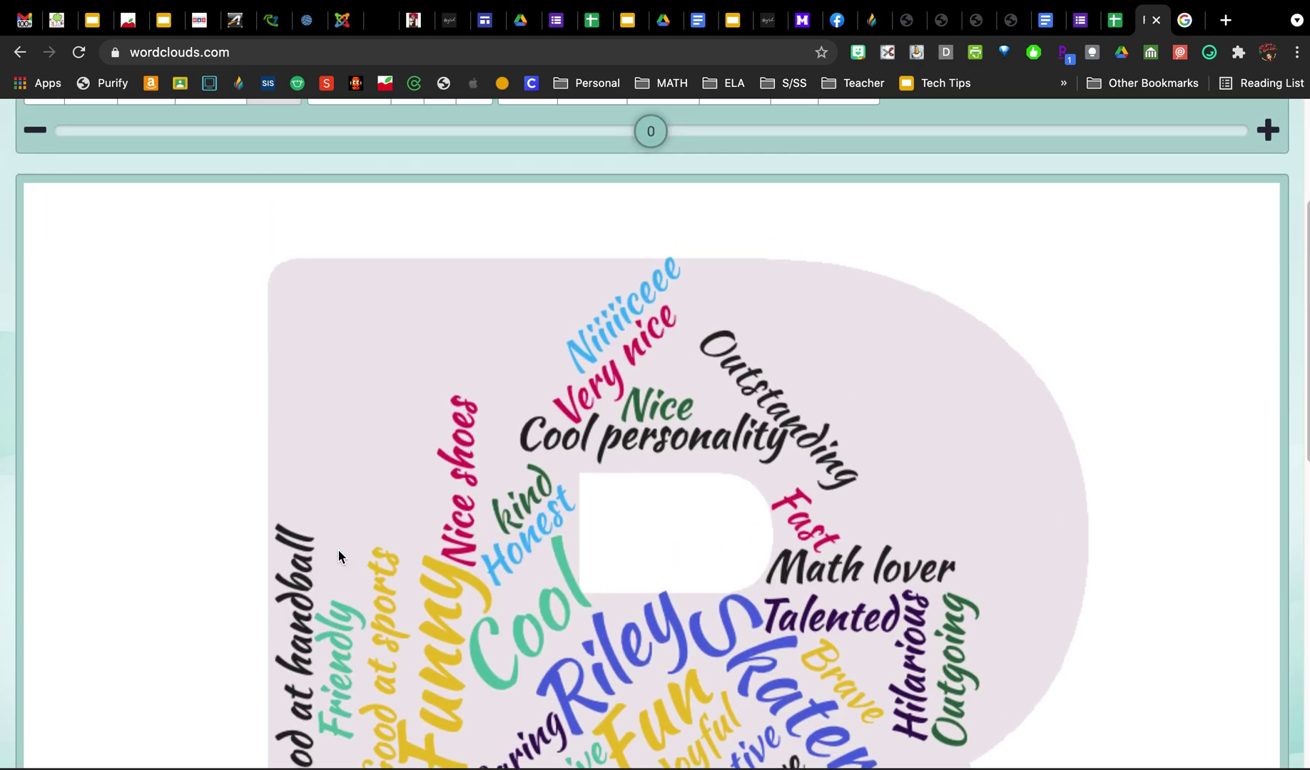
# - Look over the R-shaped cloud and enlarge its words, trying a size adjustment of 18 and reducing it to 15
pyautogui.scroll(-3, 338, 551)
pyautogui.scroll(6, 359, 523)
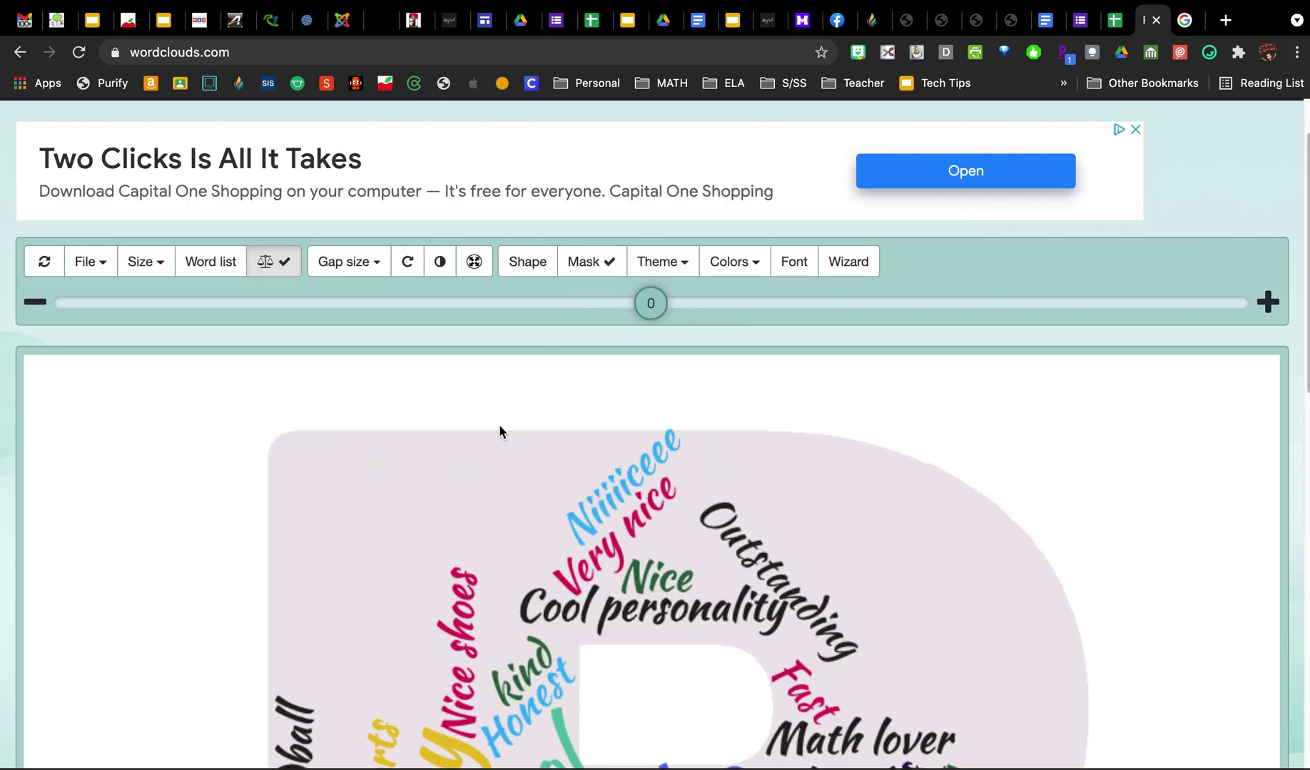
pyautogui.scroll(-5, 499, 428)
pyautogui.scroll(-3, 500, 428)
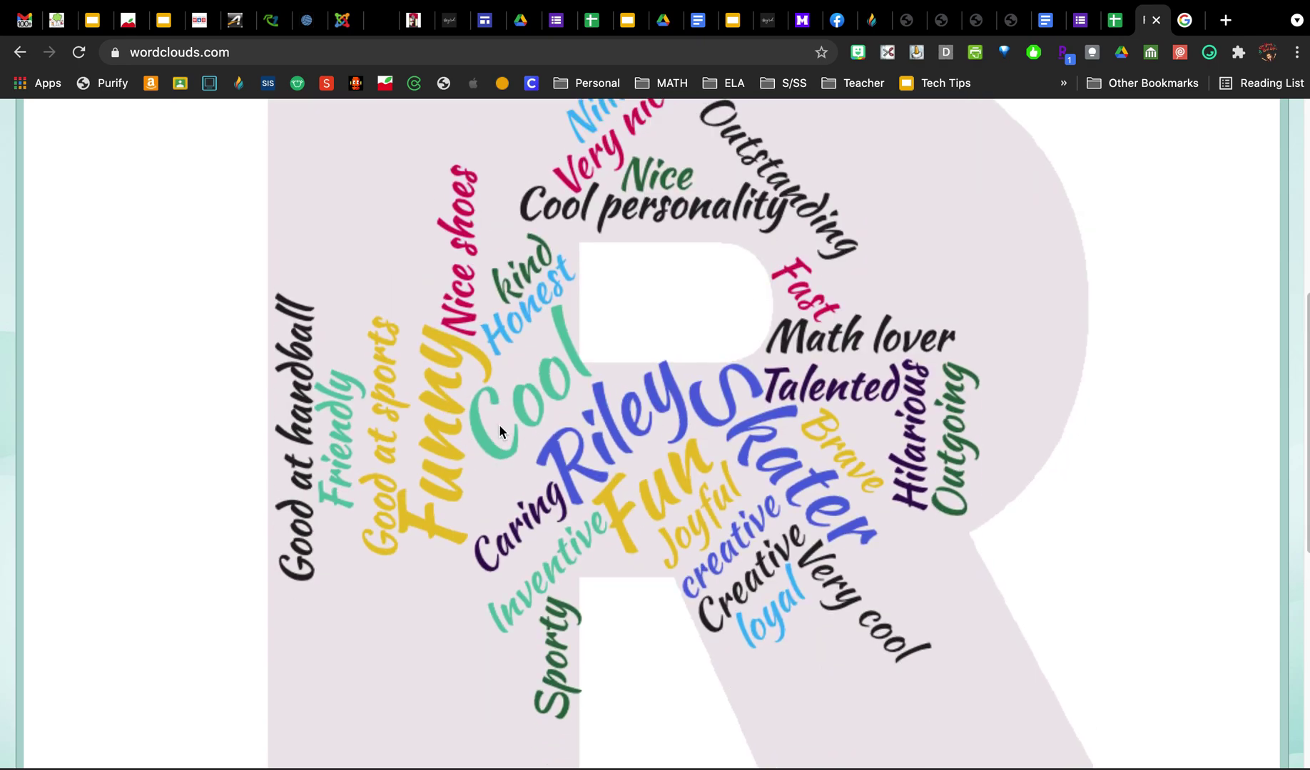
pyautogui.scroll(7, 499, 428)
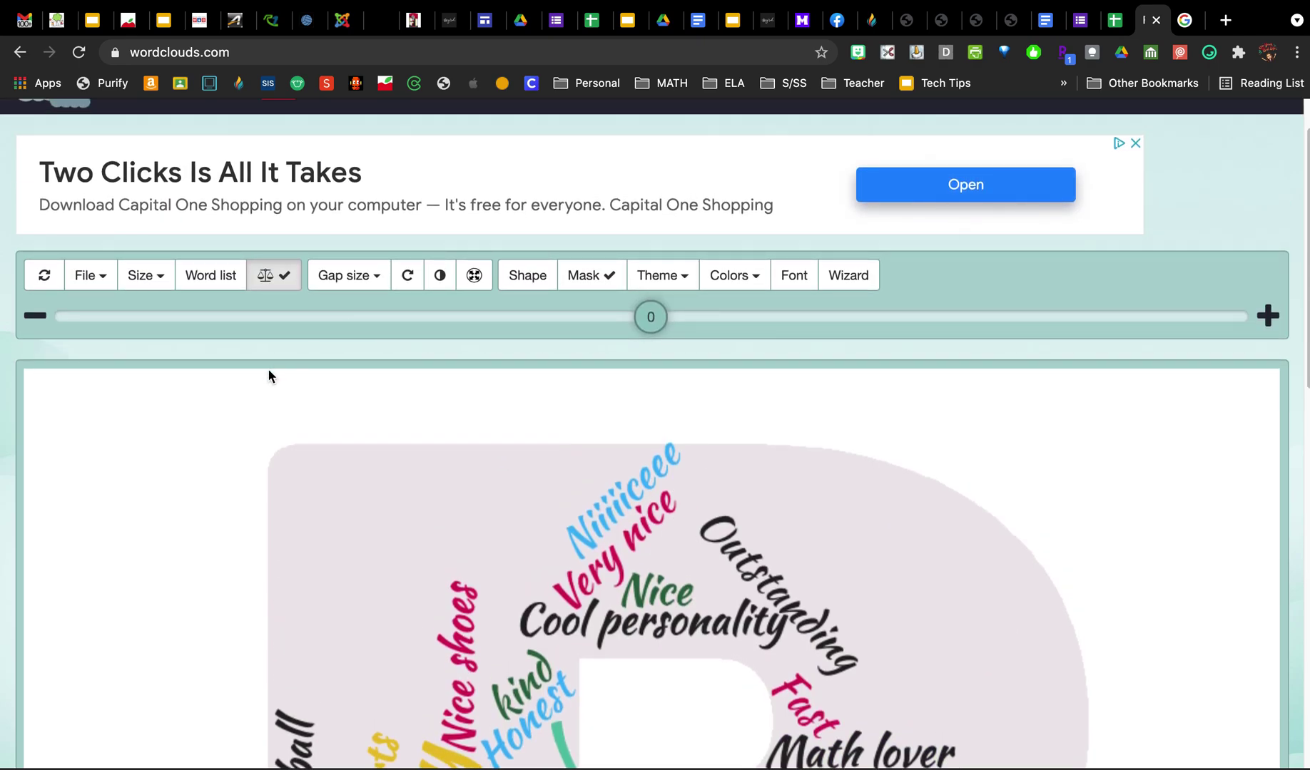
pyautogui.moveTo(650, 317)
pyautogui.mouseDown()
pyautogui.moveTo(759, 319)
pyautogui.moveTo(753, 353)
pyautogui.mouseUp()
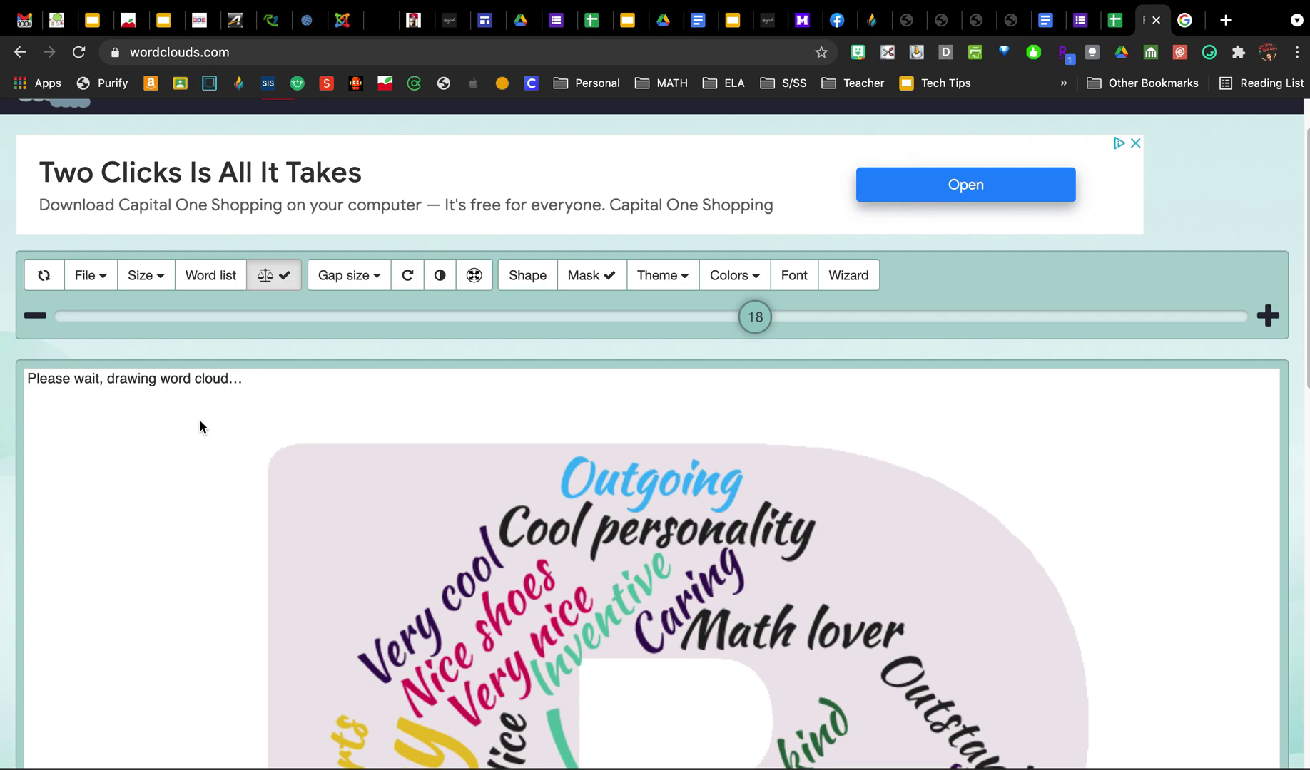
pyautogui.scroll(-8, 725, 397)
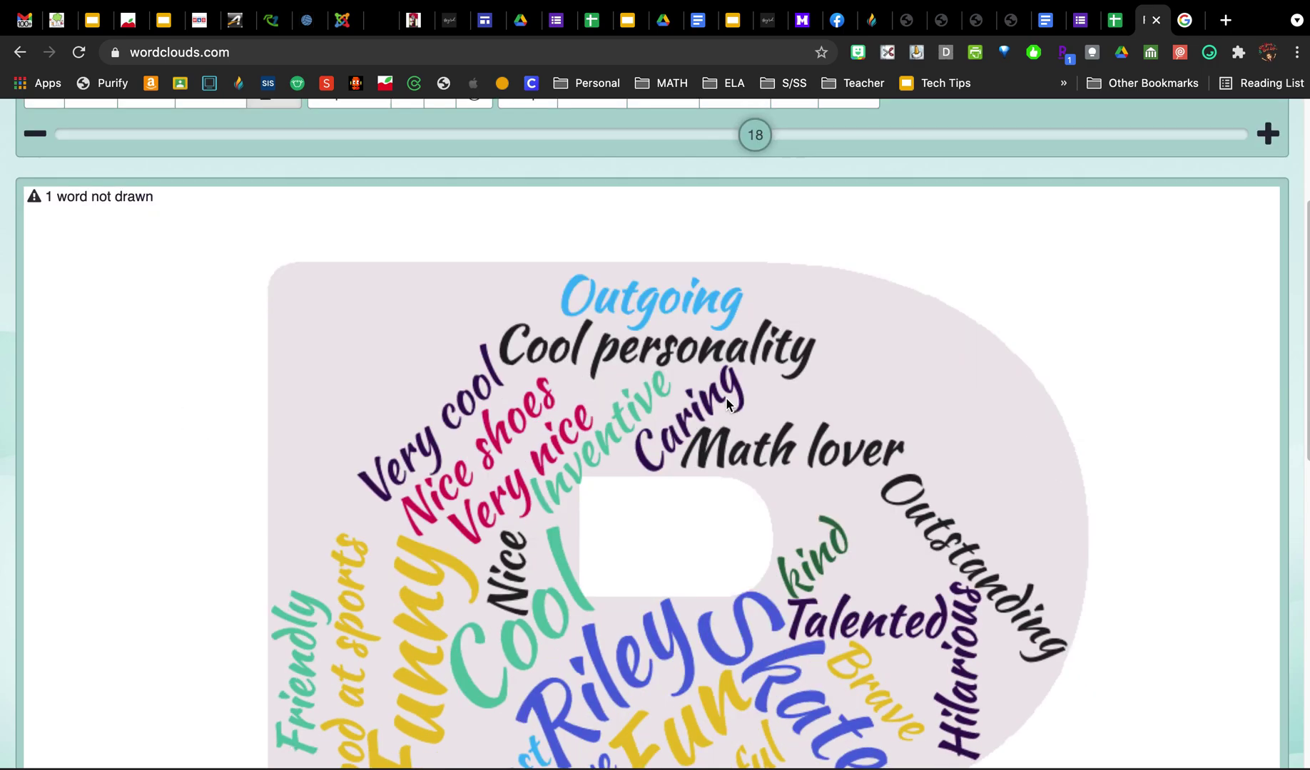
pyautogui.scroll(8, 725, 397)
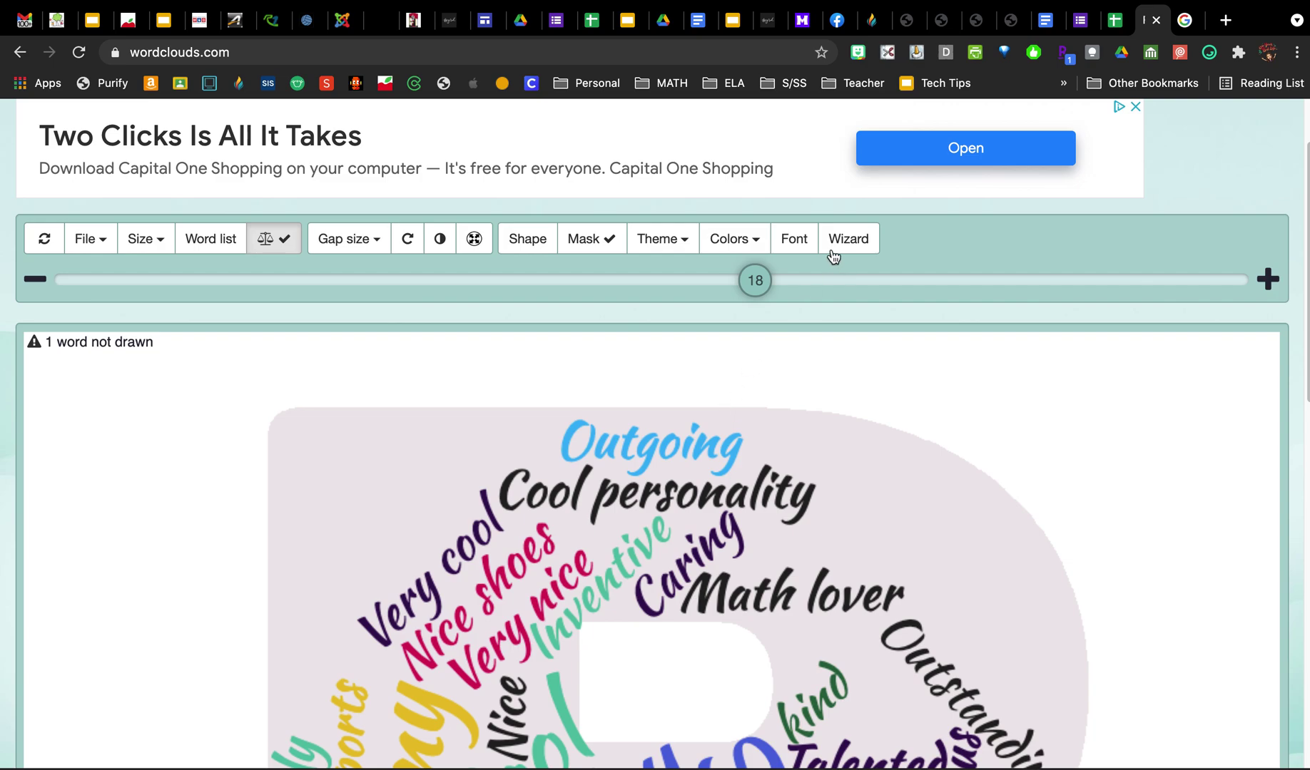
pyautogui.moveTo(754, 280); pyautogui.dragTo(737, 282)
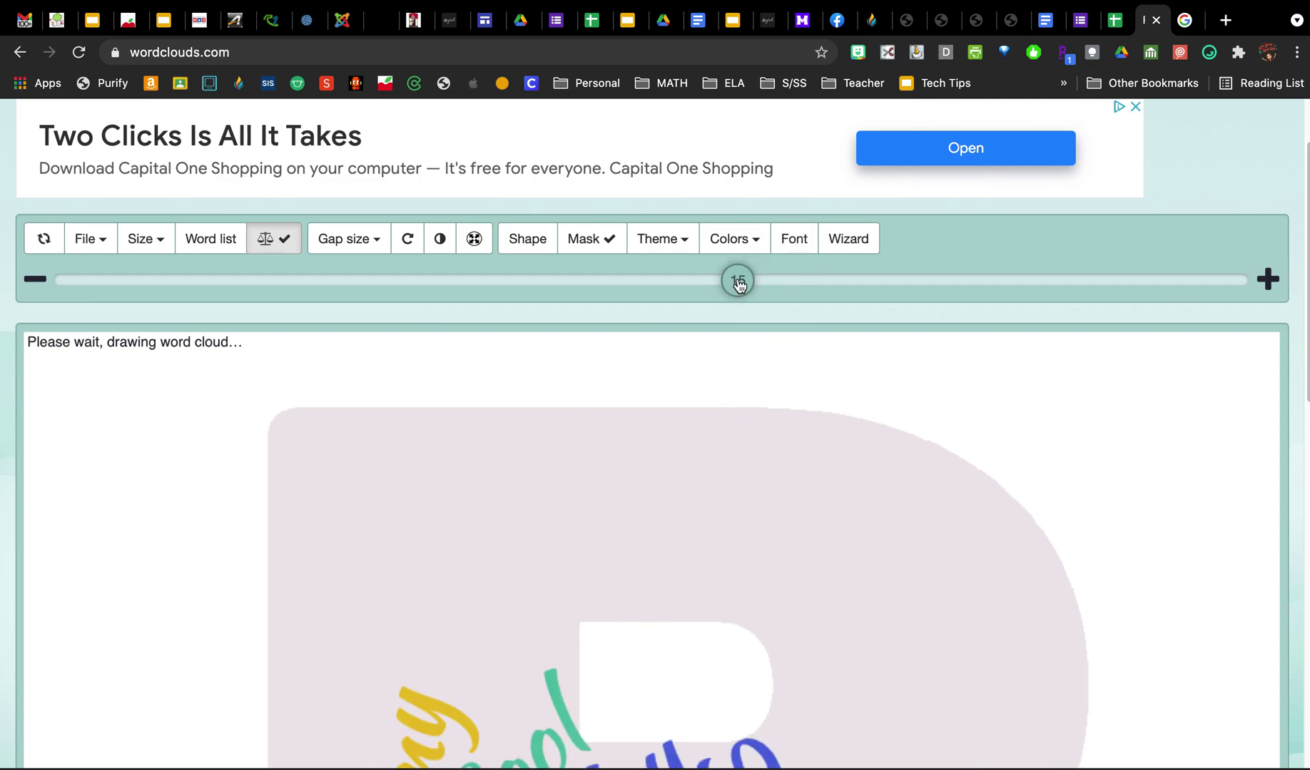
# - Apply the white-background color theme with purple, dark red, green, blue and light blue words to the cloud
pyautogui.click(678, 241)
pyautogui.scroll(-1, 692, 473)
pyautogui.scroll(-3, 693, 472)
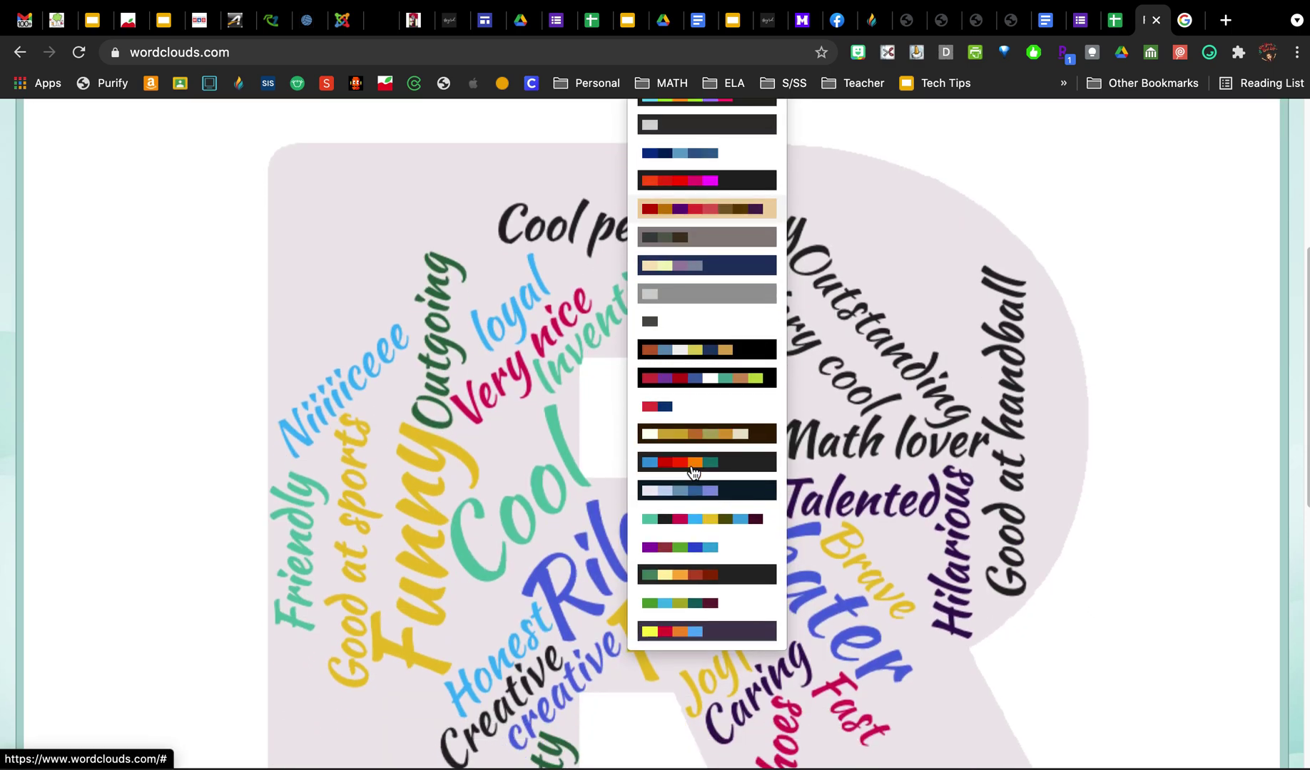
pyautogui.click(698, 546)
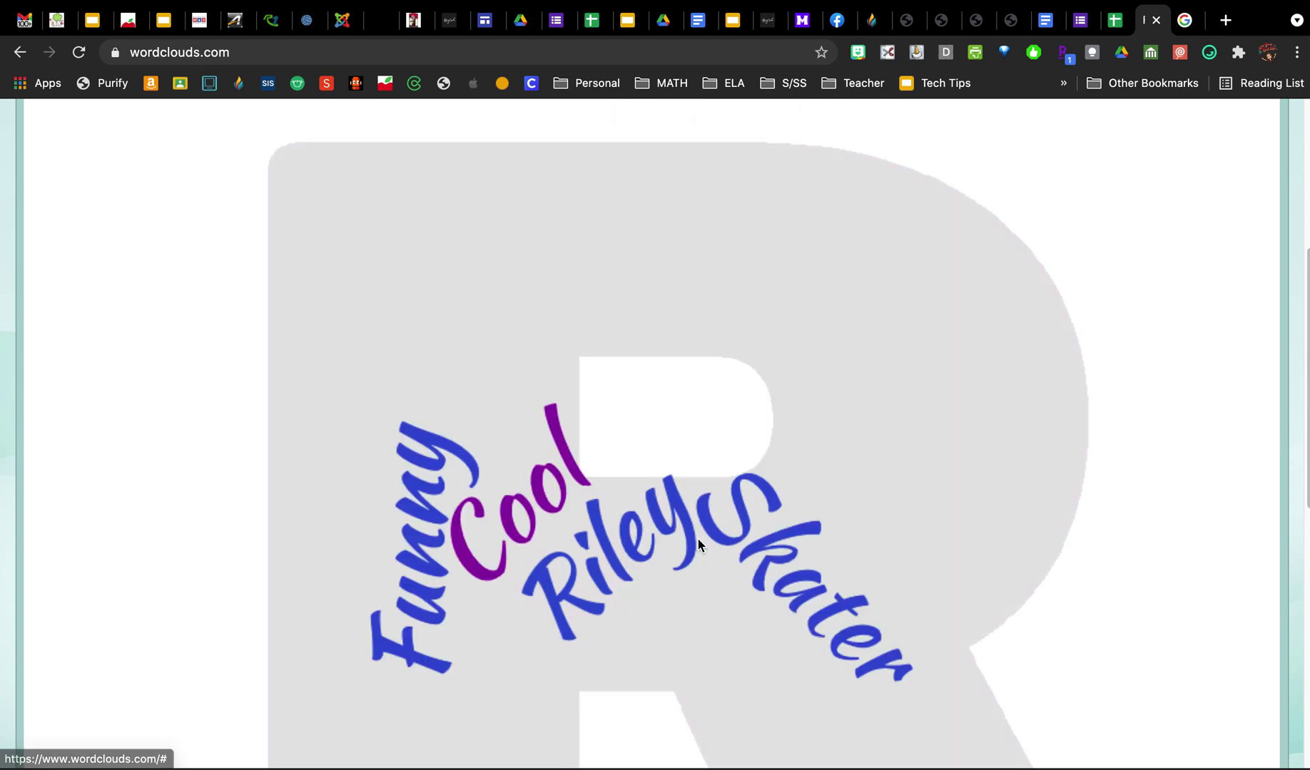
pyautogui.scroll(4, 722, 471)
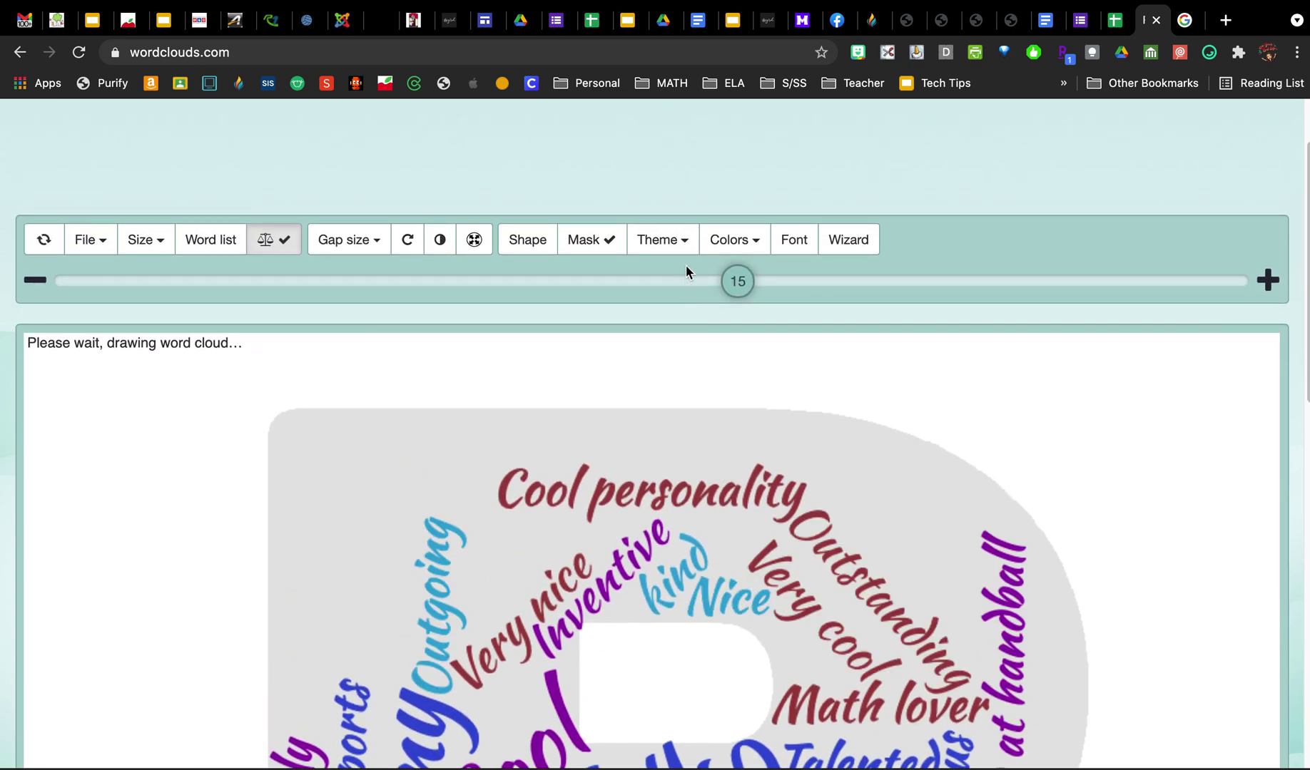
# - Add bright blue, coral pink and magenta to the three empty cloud color slots and apply the custom palette
pyautogui.click(724, 227)
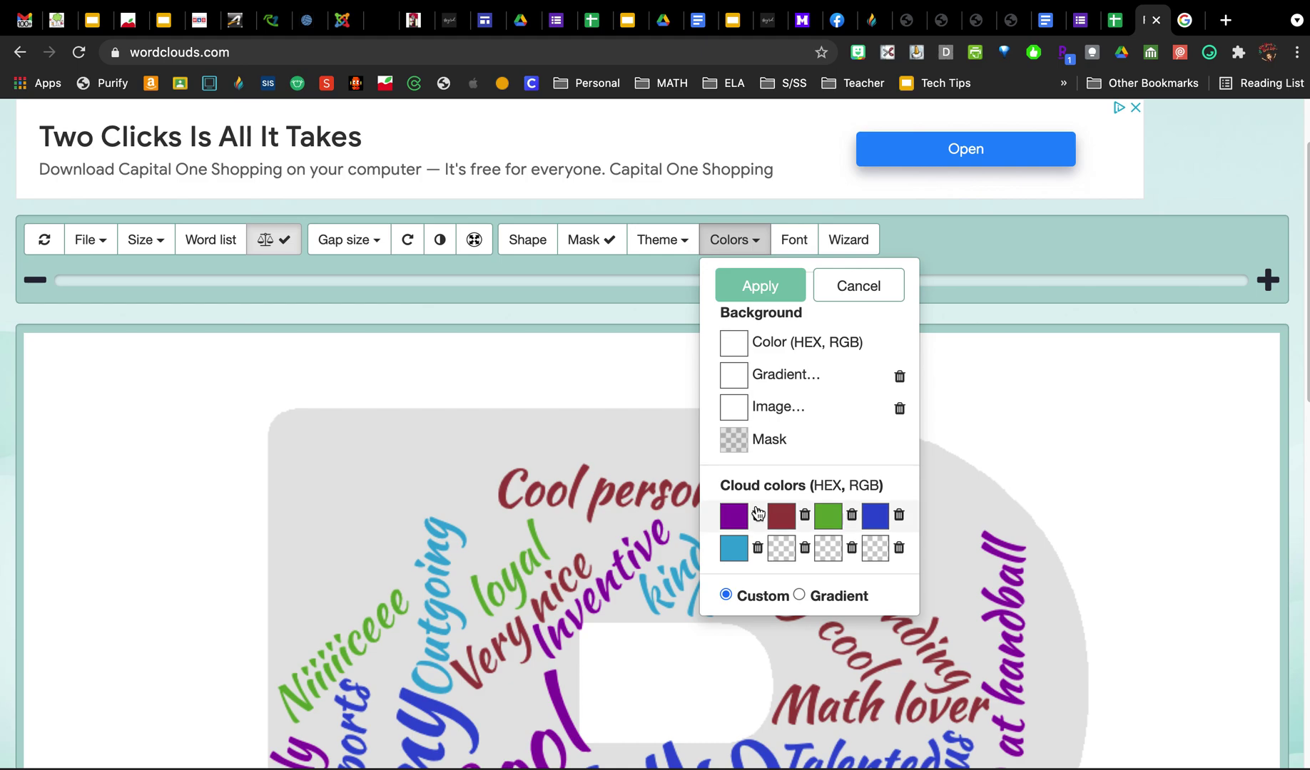
pyautogui.click(781, 547)
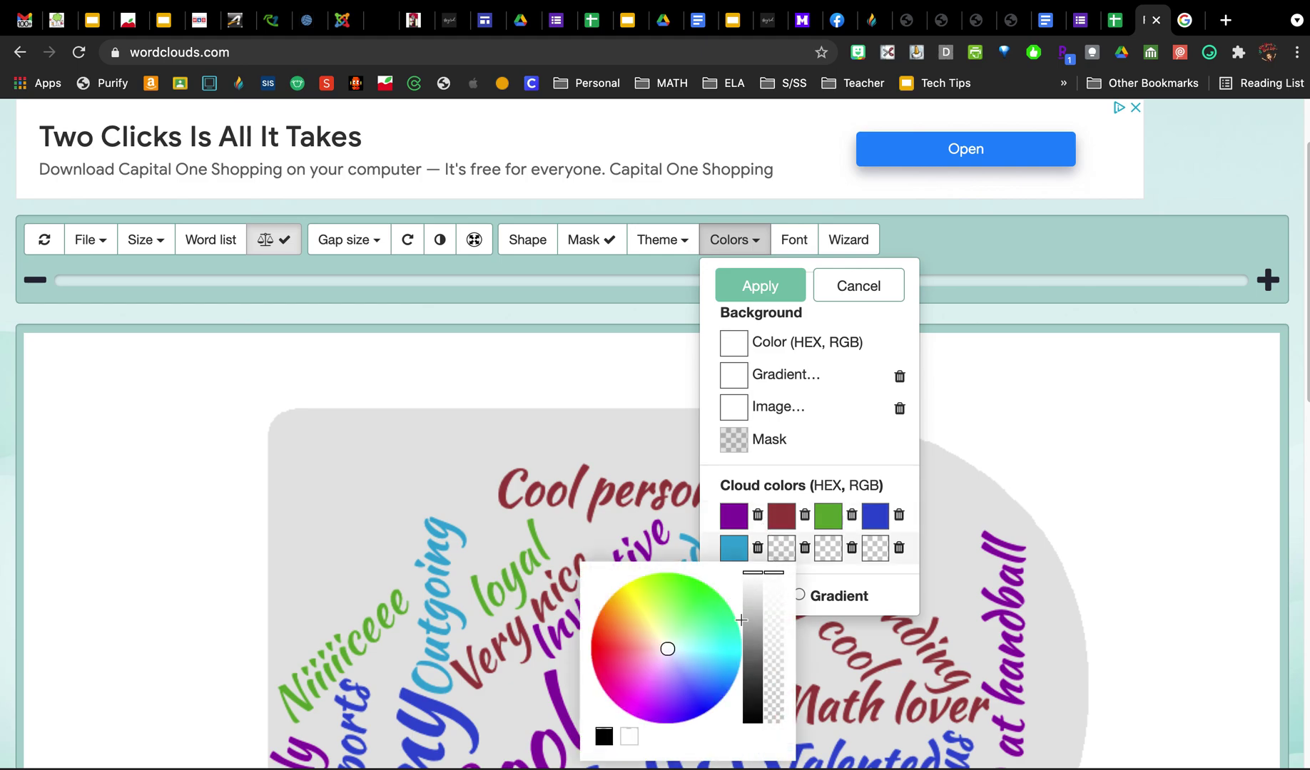
pyautogui.click(702, 698)
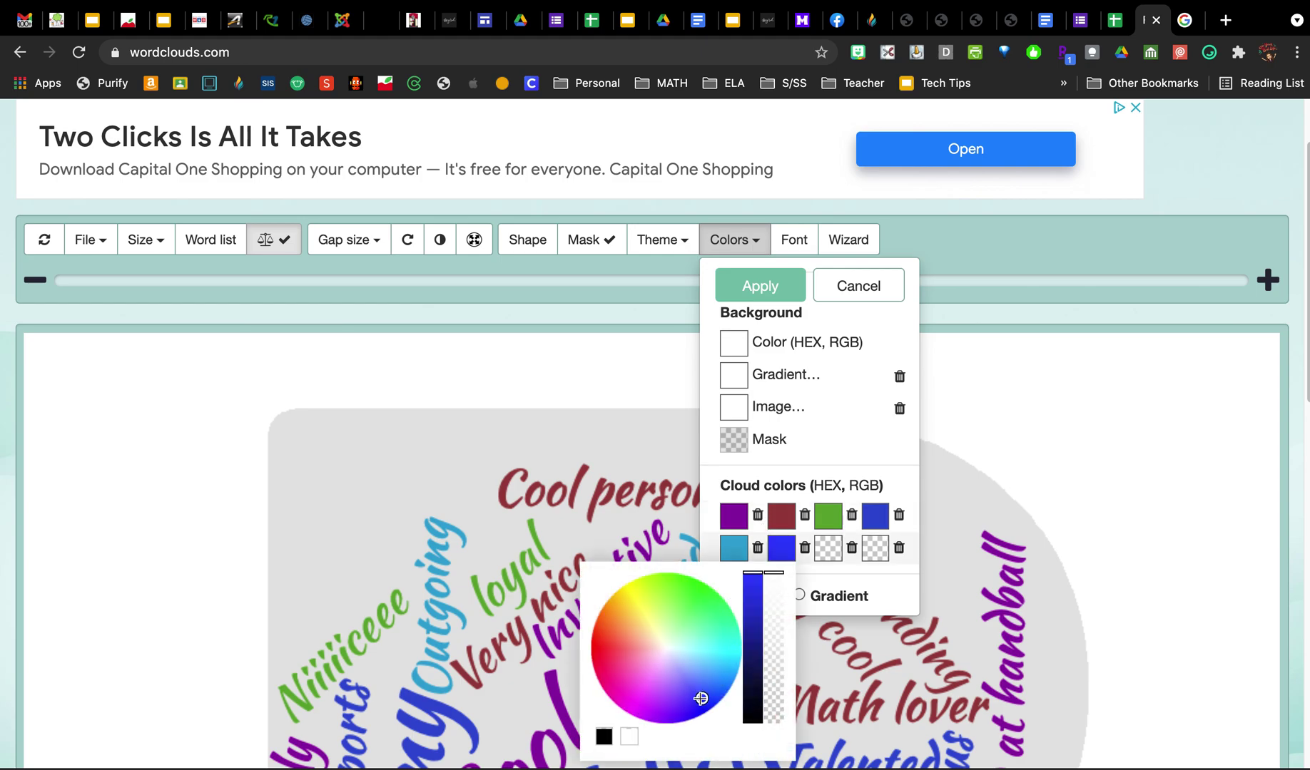
pyautogui.click(828, 548)
pyautogui.click(667, 651)
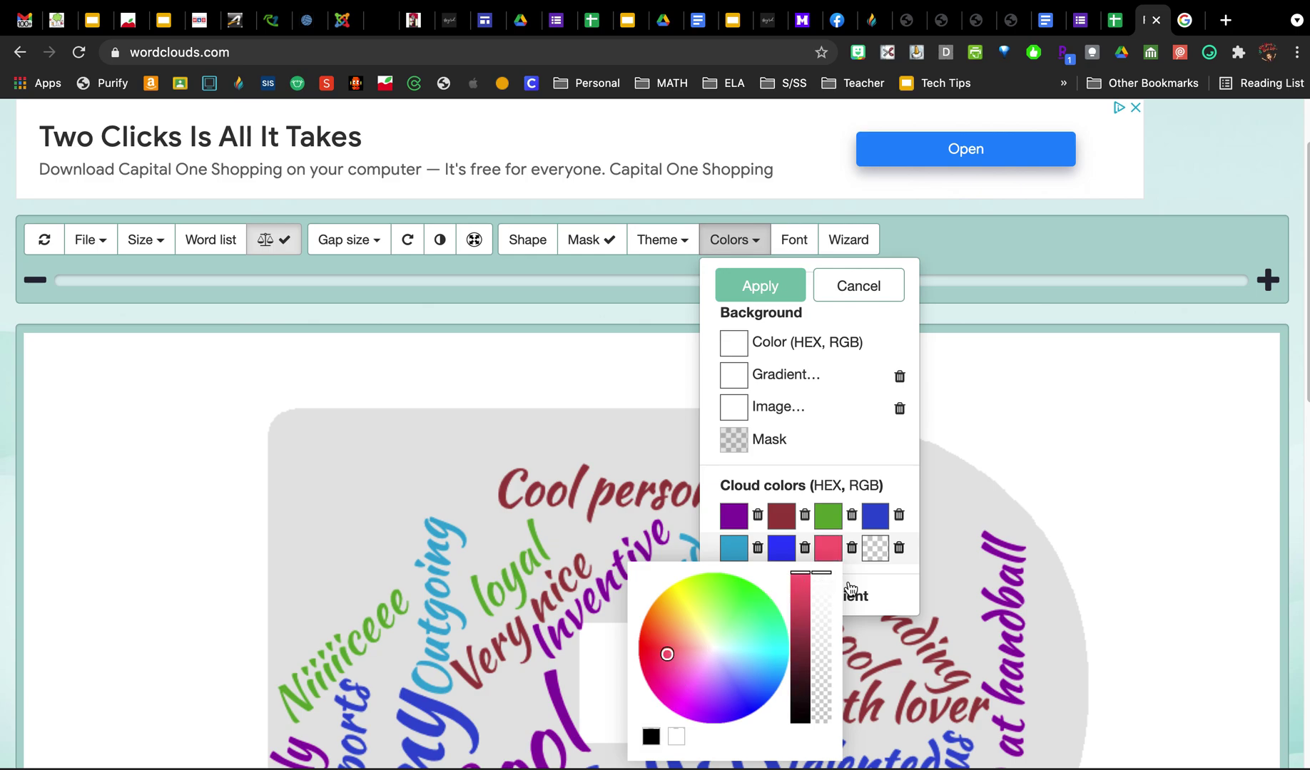
pyautogui.click(876, 547)
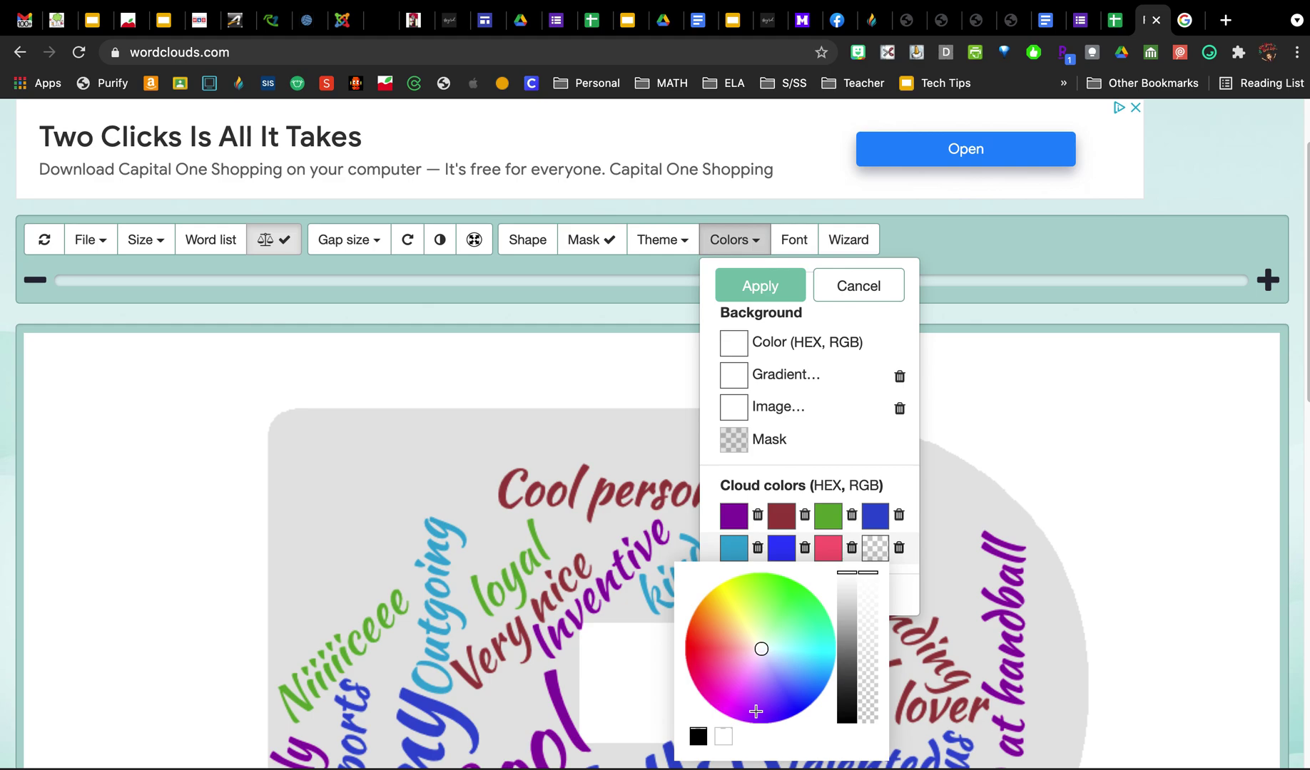
pyautogui.click(713, 687)
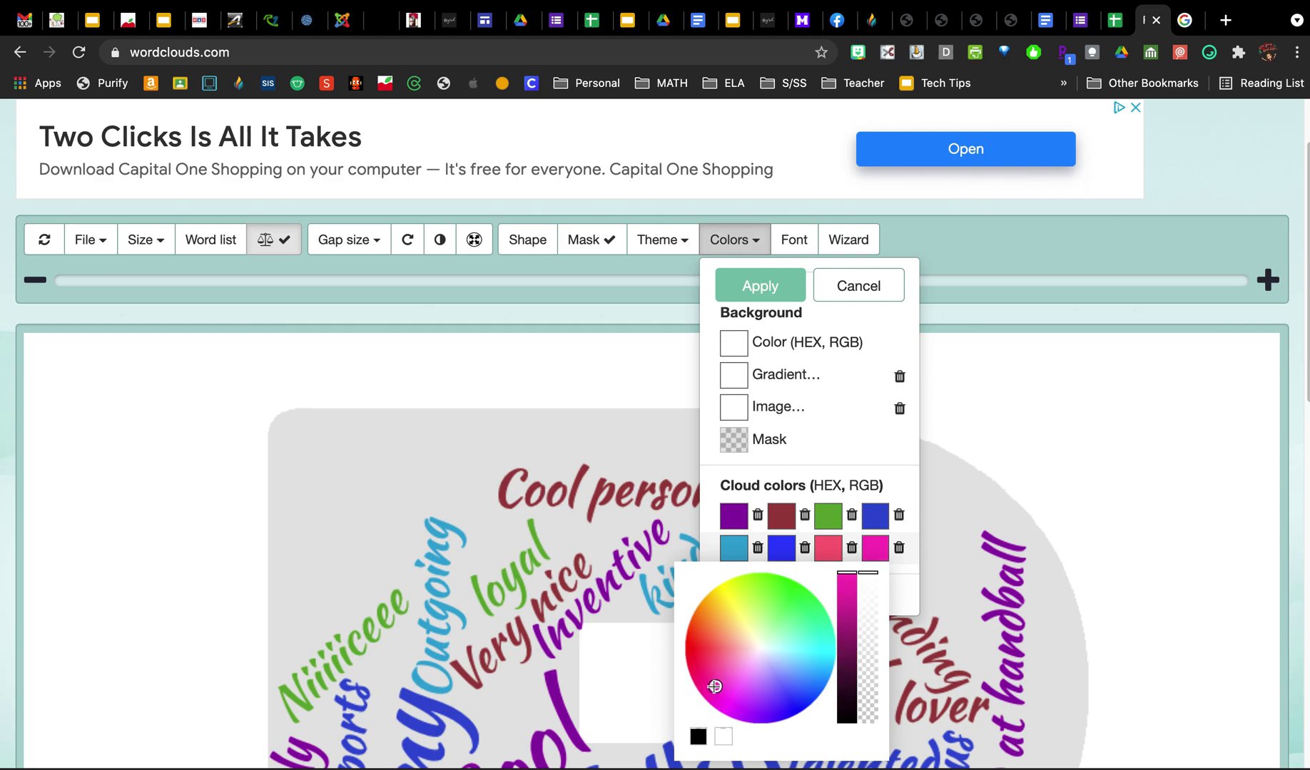
pyautogui.click(773, 287)
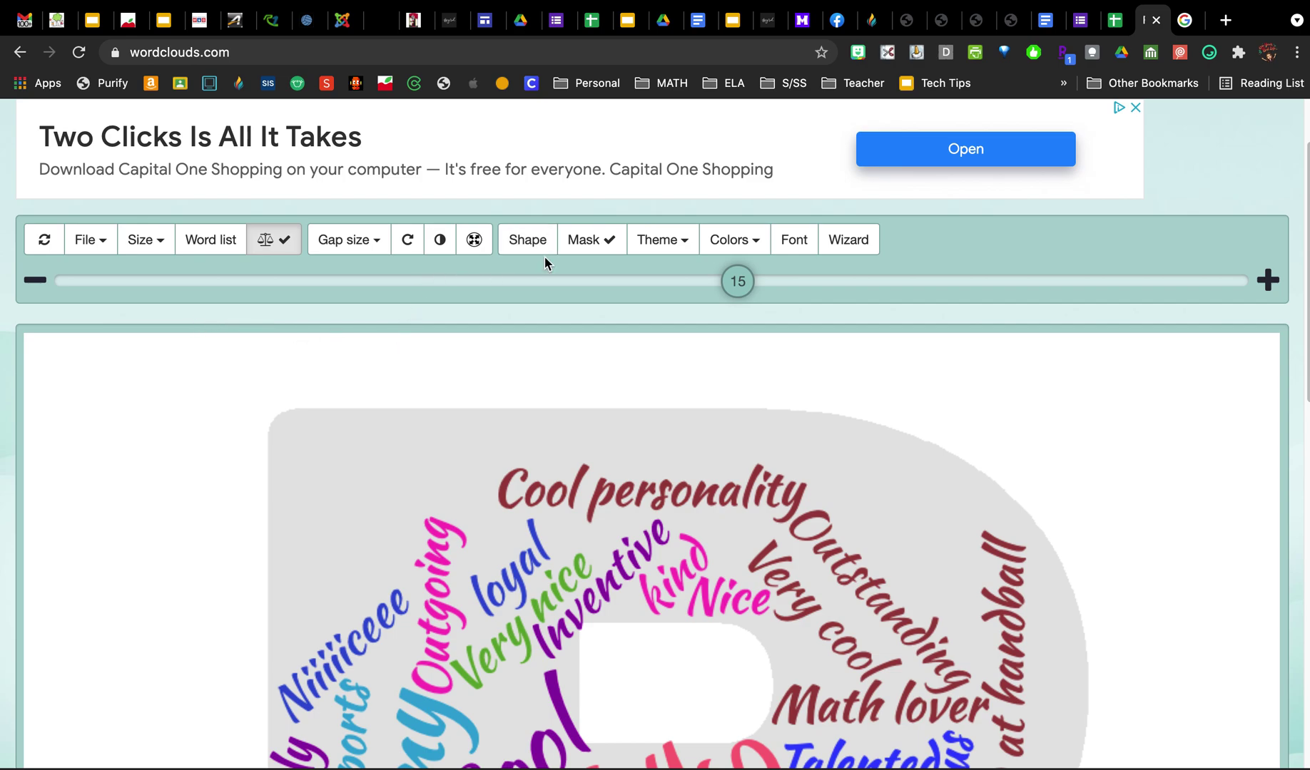
# - Check the recolored cloud and raise its size adjustment to 19
pyautogui.scroll(-5, 523, 475)
pyautogui.scroll(5, 524, 482)
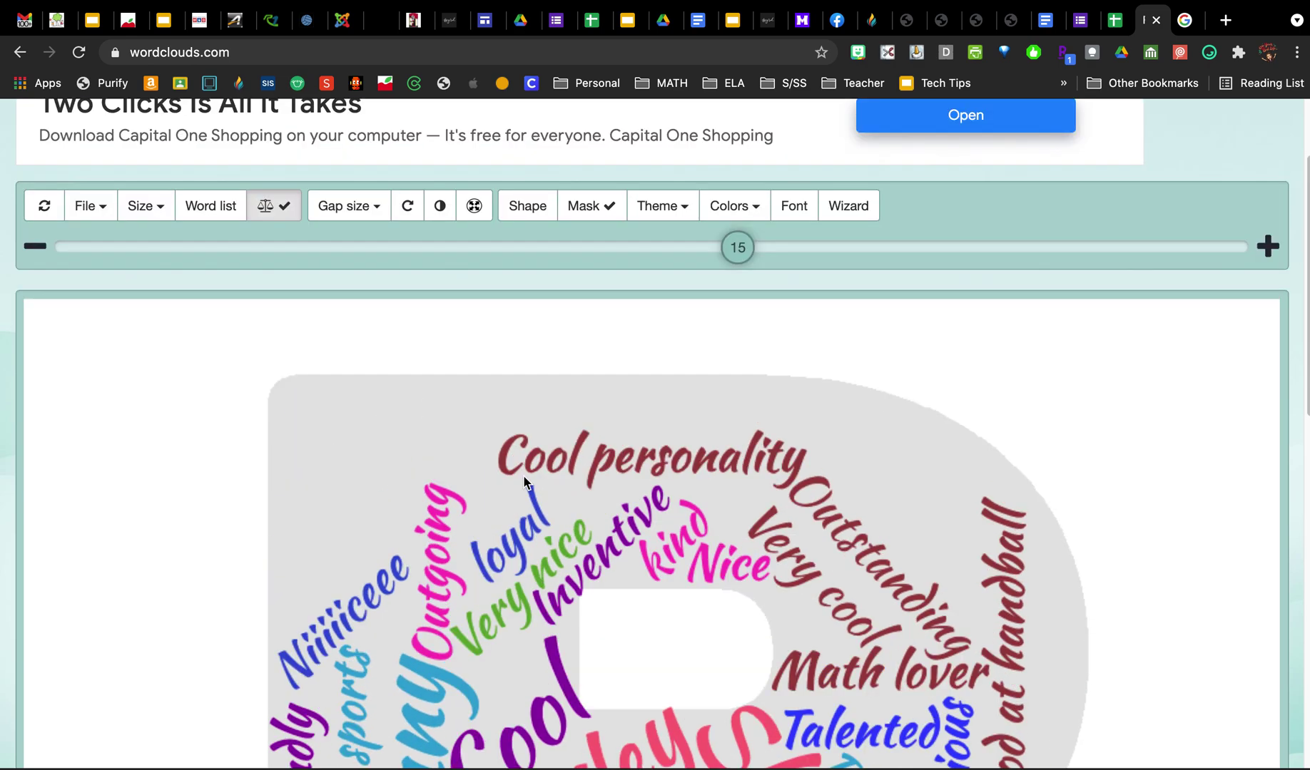
pyautogui.moveTo(734, 285); pyautogui.dragTo(761, 286)
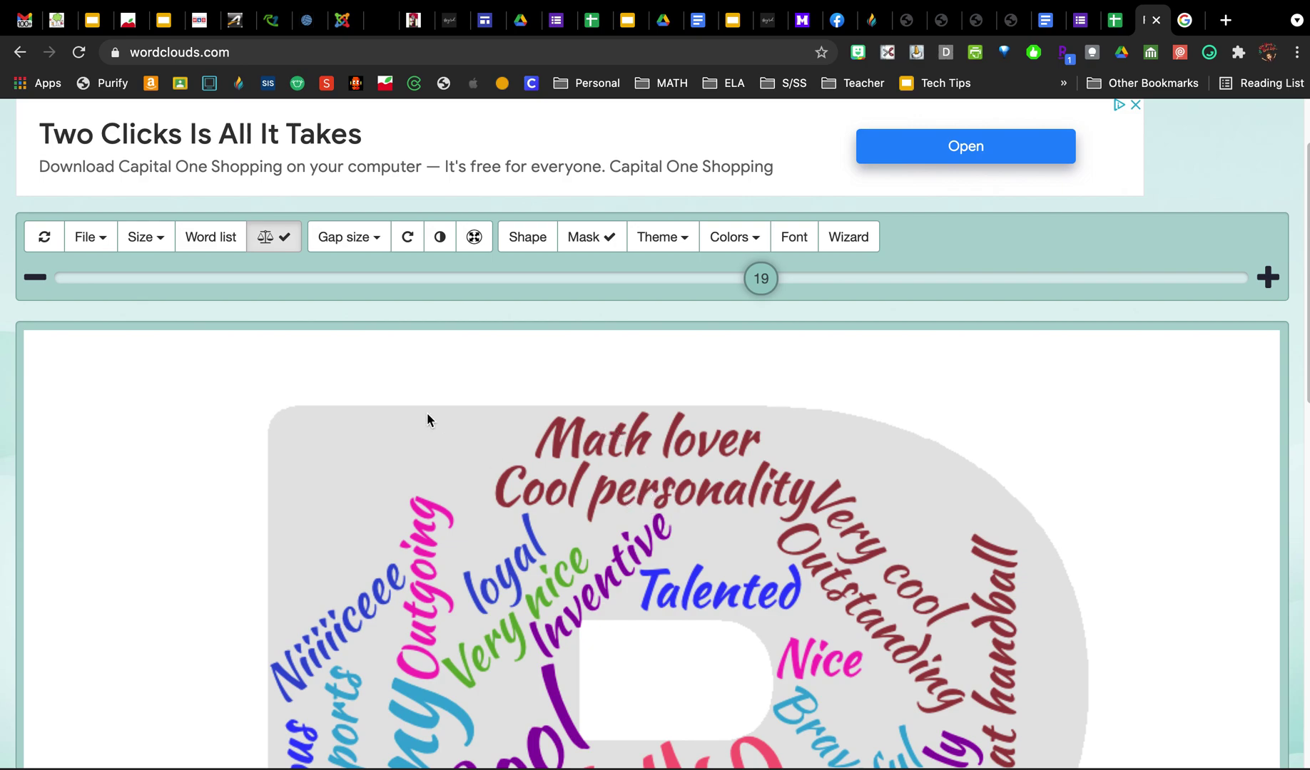
# - Randomize the word layout and look over the rearranged letter R
pyautogui.click(43, 243)
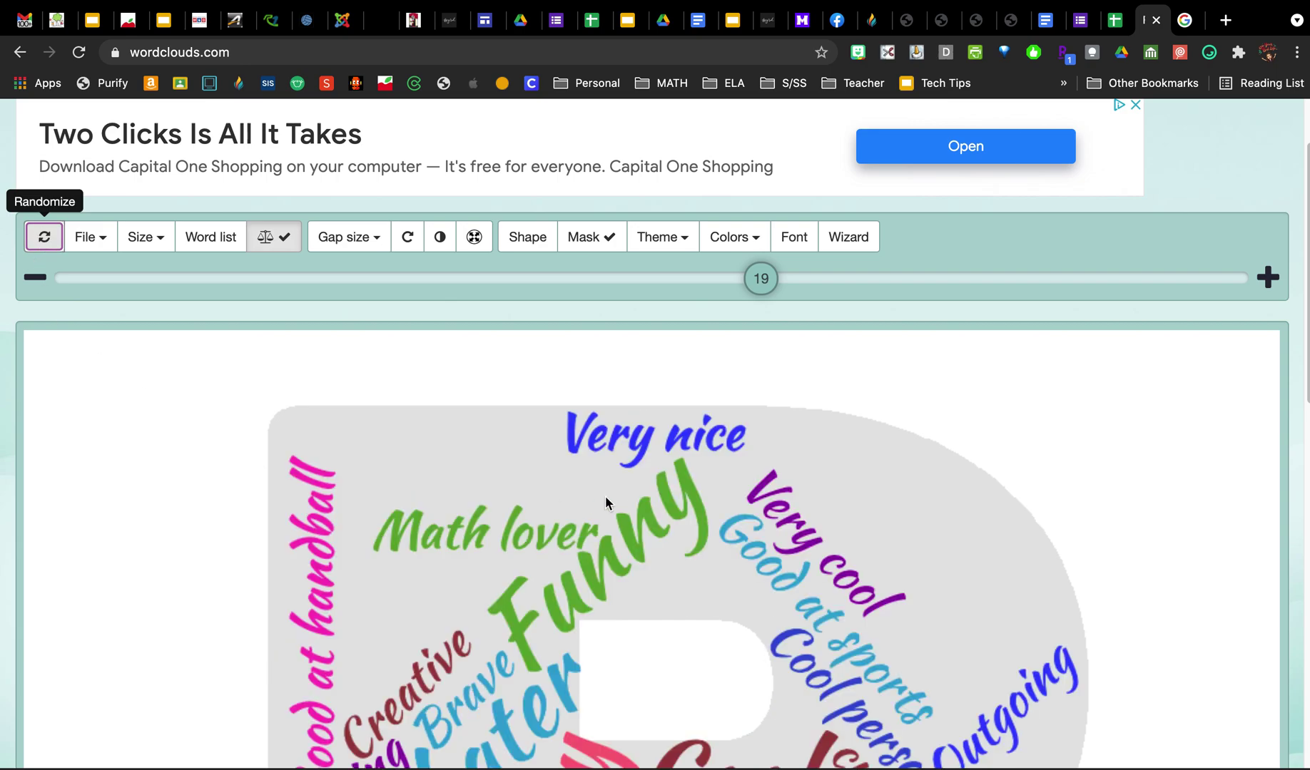
pyautogui.scroll(-5, 644, 565)
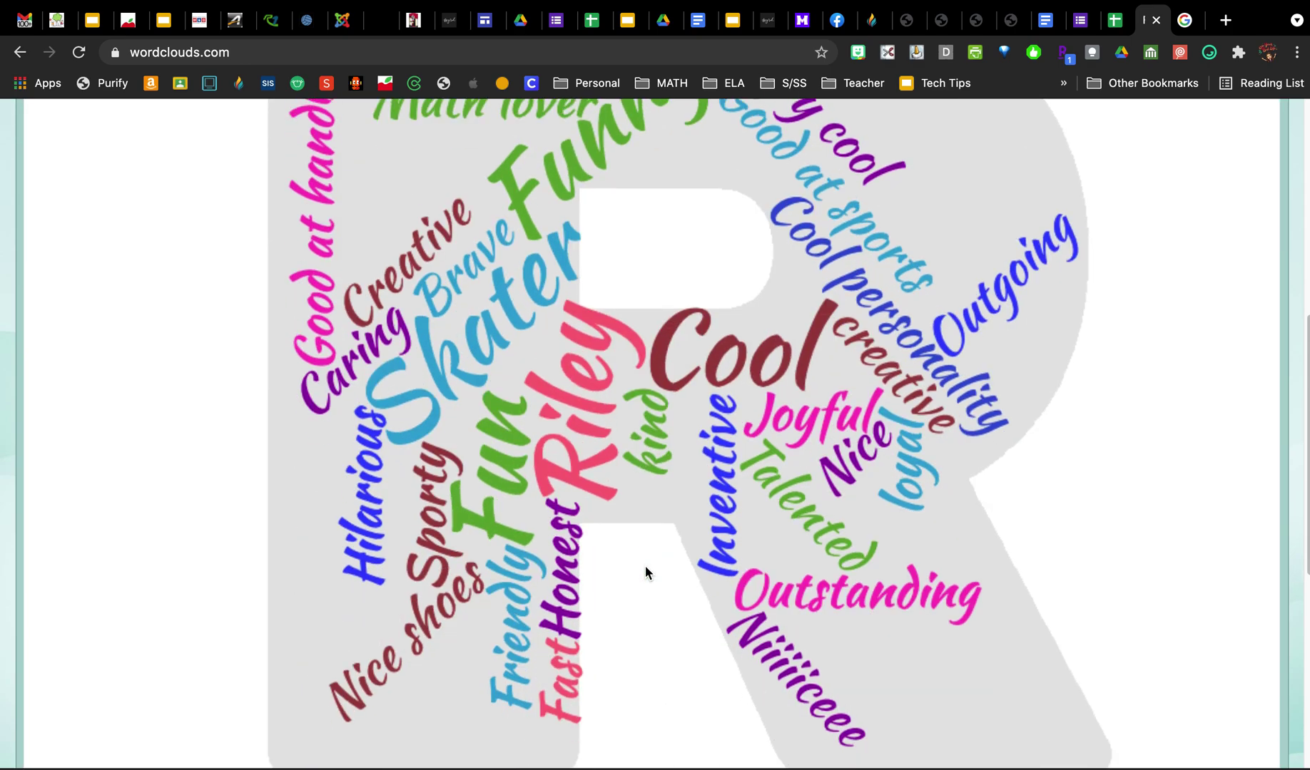
pyautogui.scroll(5, 644, 565)
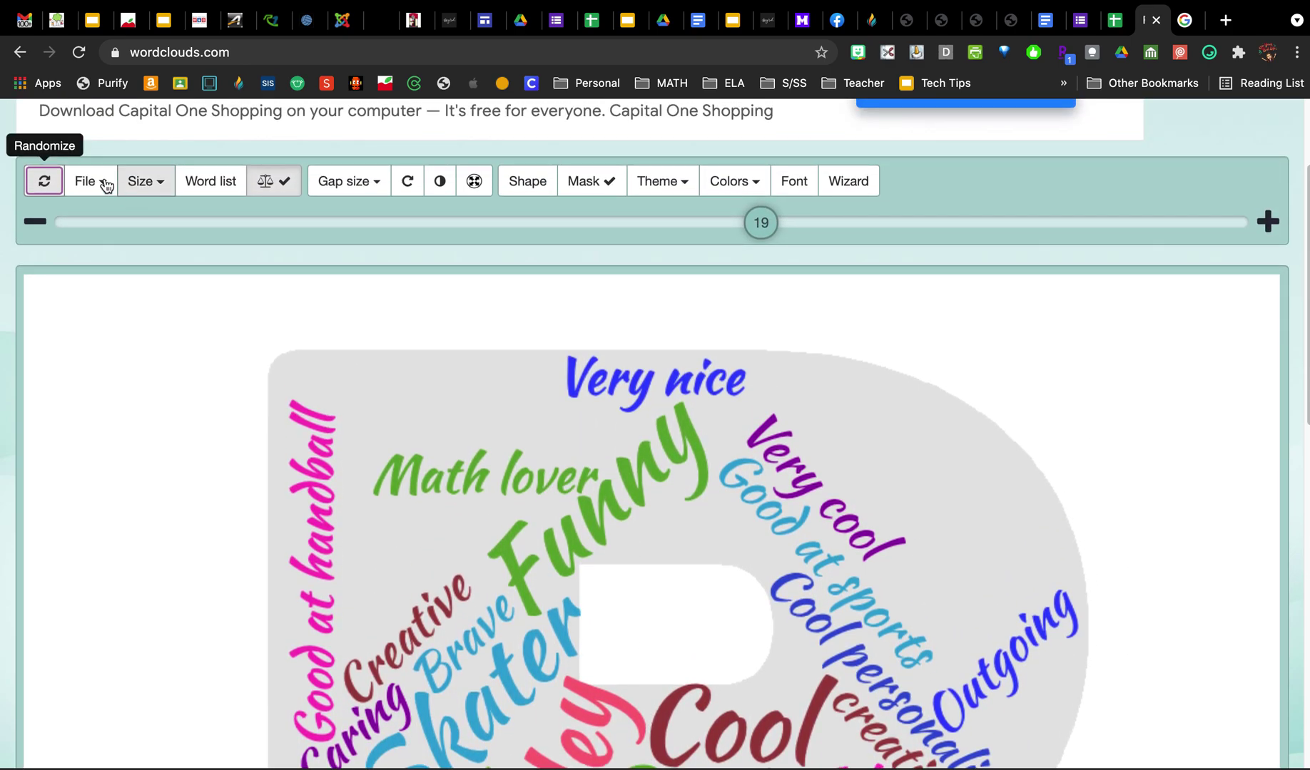
# - Save the word cloud as a standard-definition JPG image, naming the file with the student's first name followed by 21
pyautogui.click(87, 182)
pyautogui.click(168, 441)
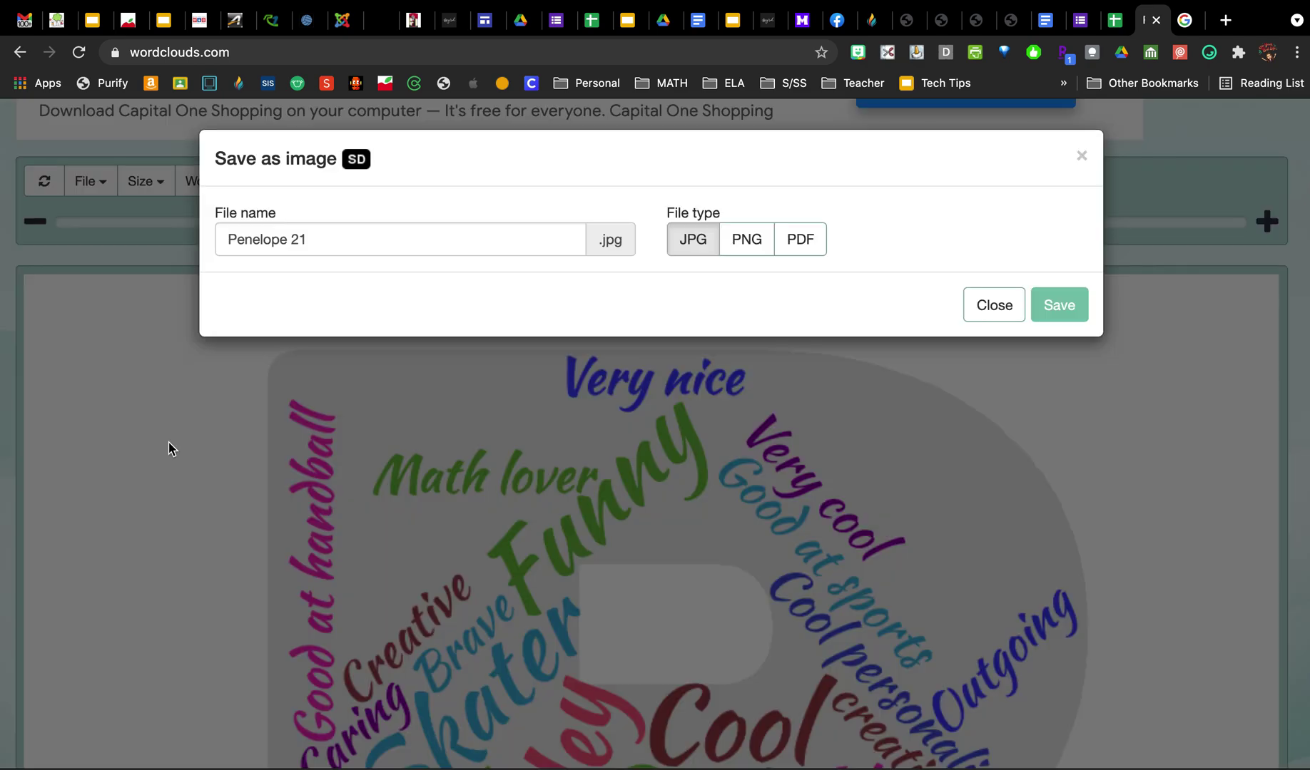
pyautogui.doubleClick(254, 241)
pyautogui.write('Riley')
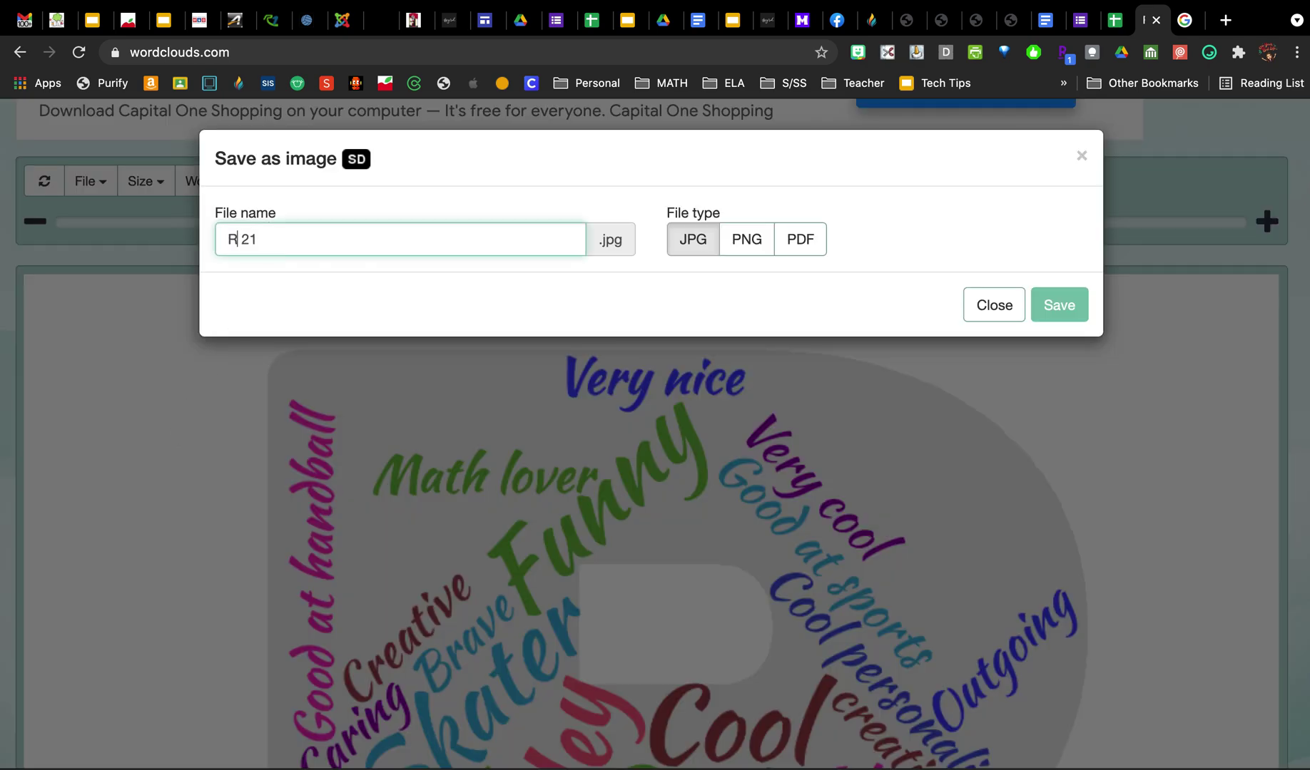
pyautogui.click(1043, 305)
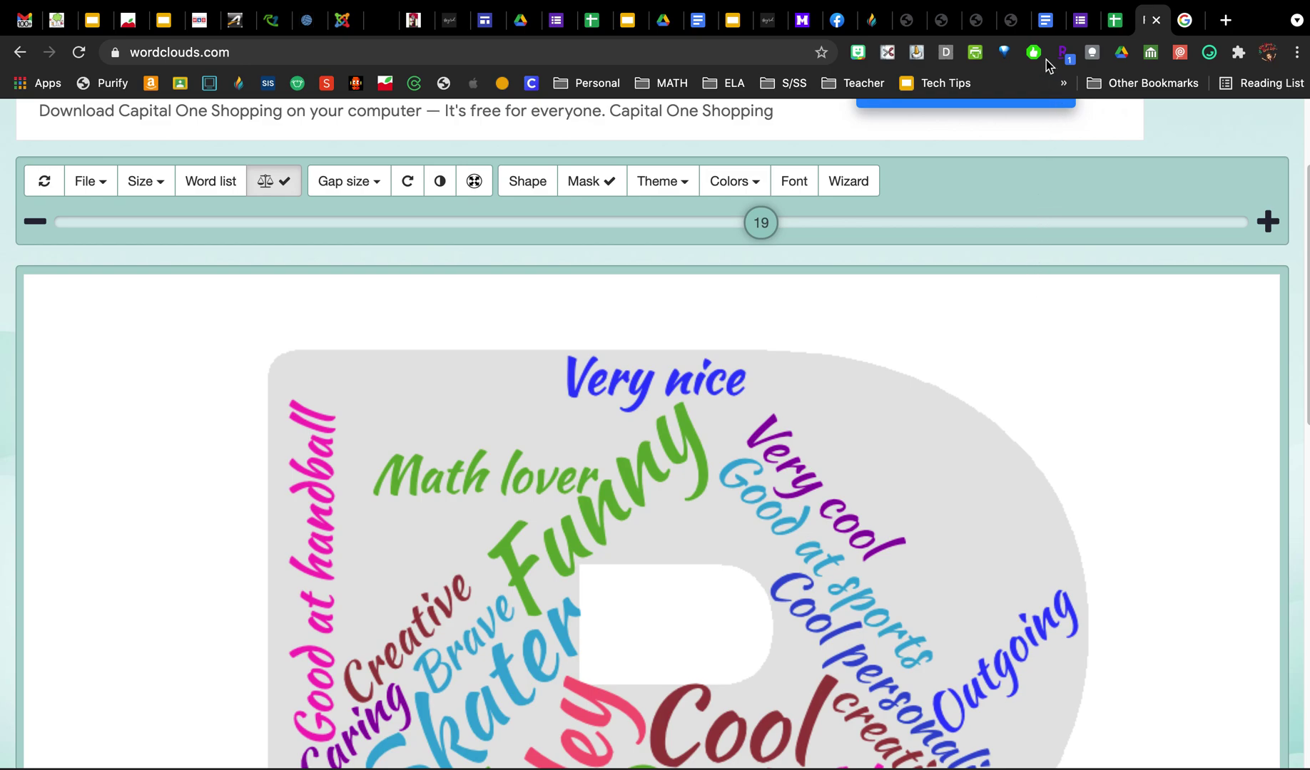
# - Switch to the 2021 Word Clouds document in Google Docs and confirm landscape page setup with 1-inch margins for the selected content
pyautogui.click(1047, 21)
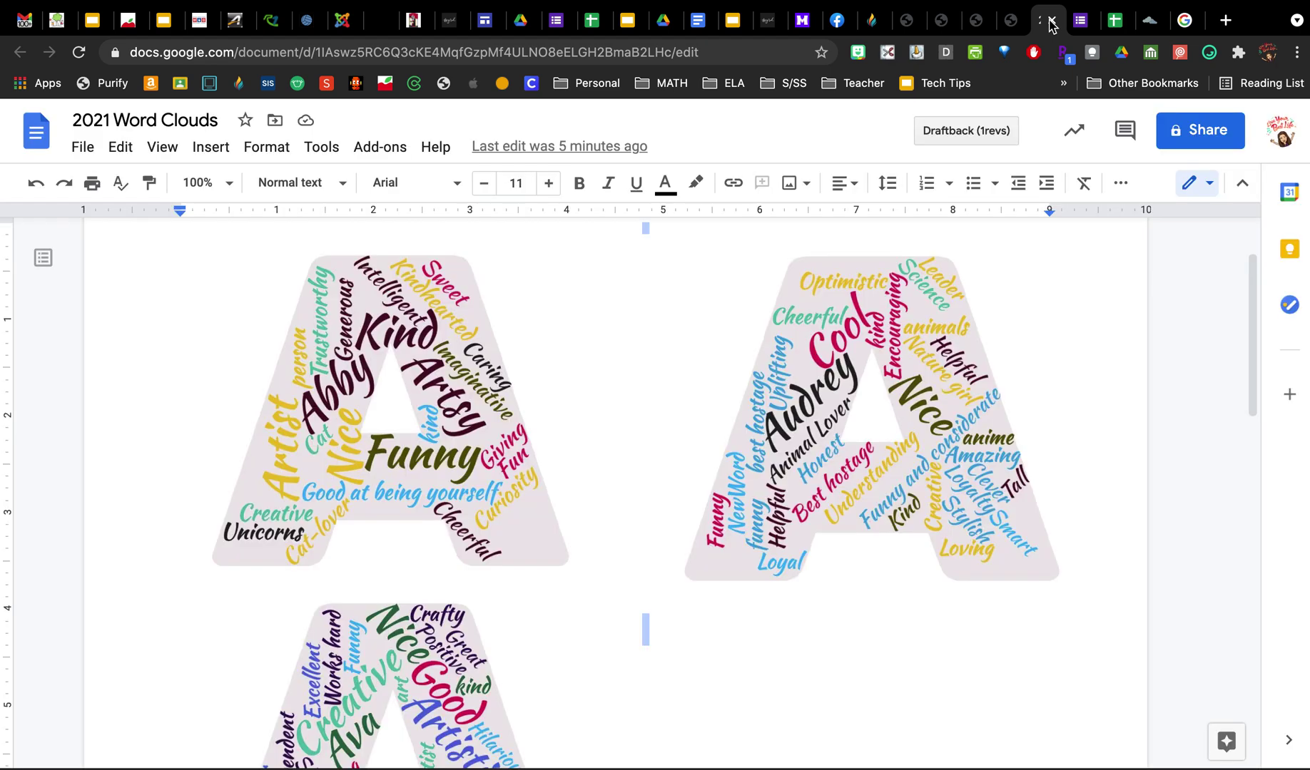
pyautogui.scroll(-3, 908, 525)
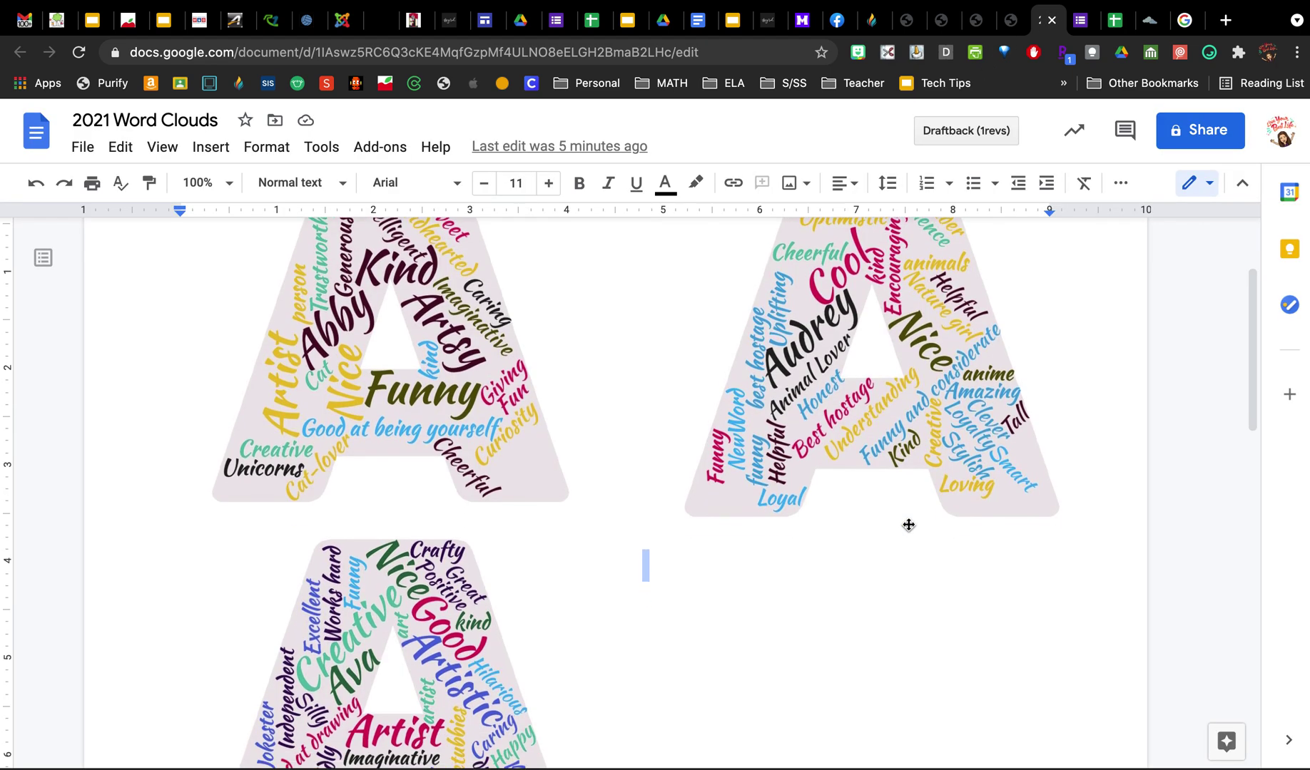
pyautogui.scroll(-1, 908, 525)
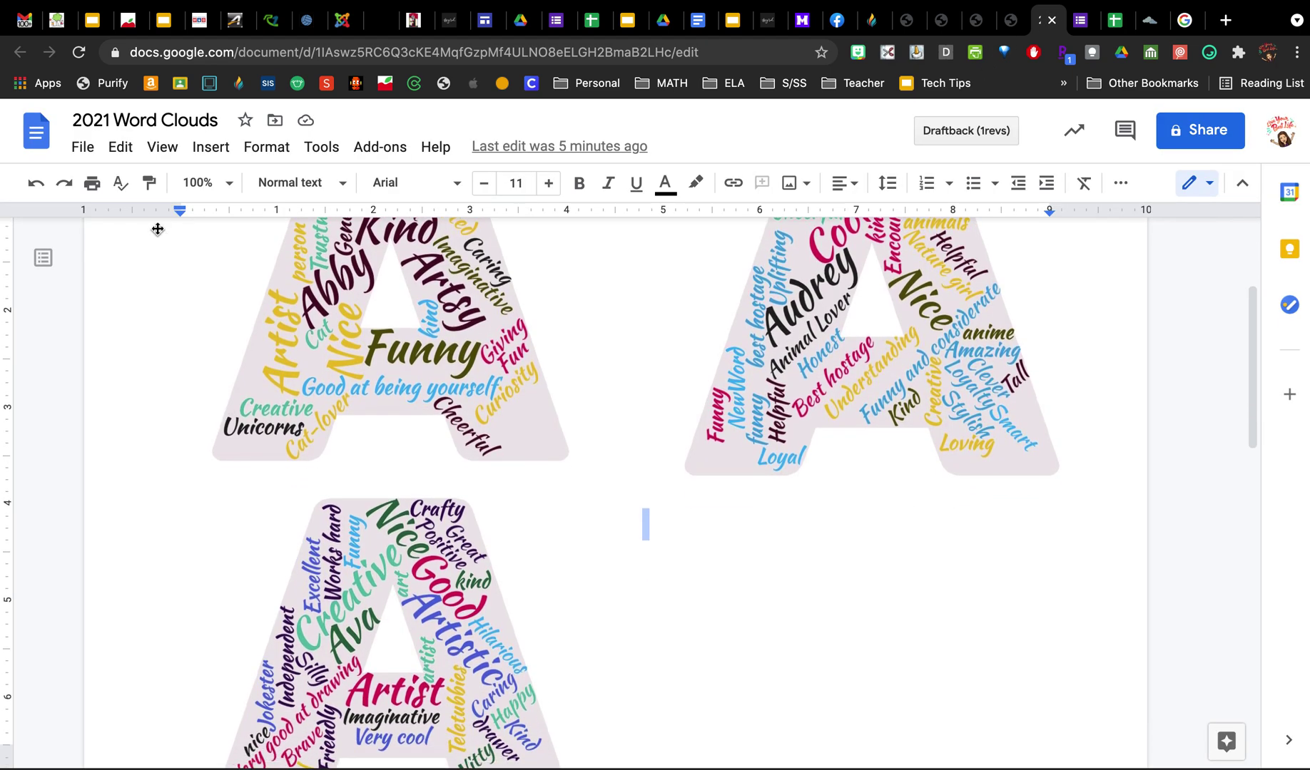
pyautogui.click(80, 157)
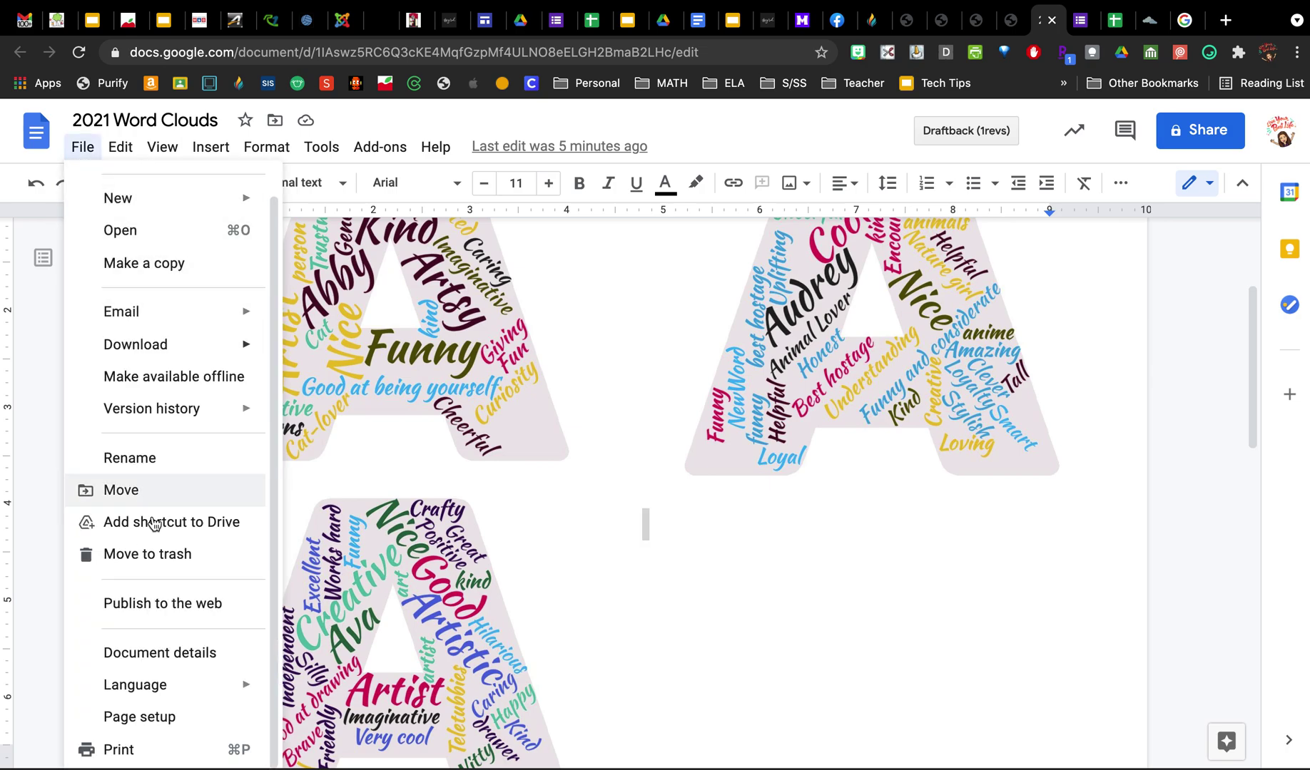
pyautogui.click(155, 716)
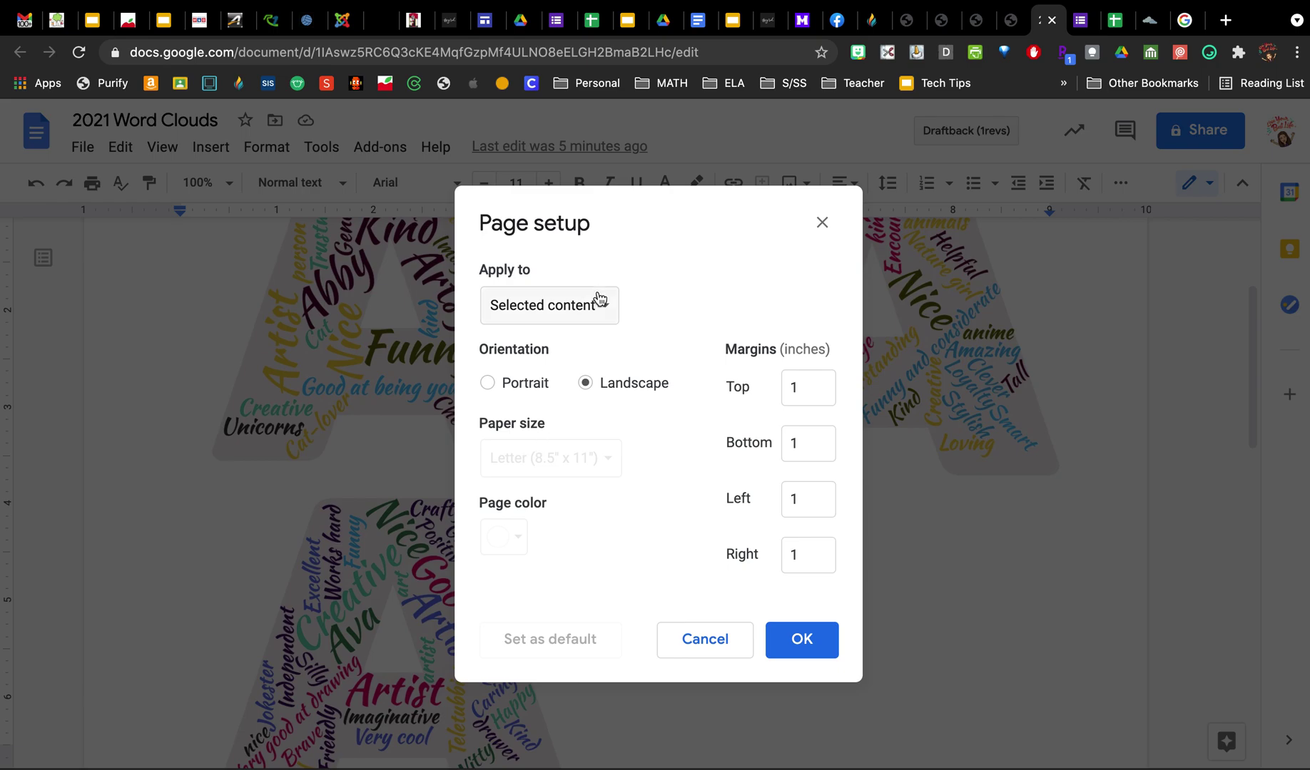
pyautogui.click(796, 639)
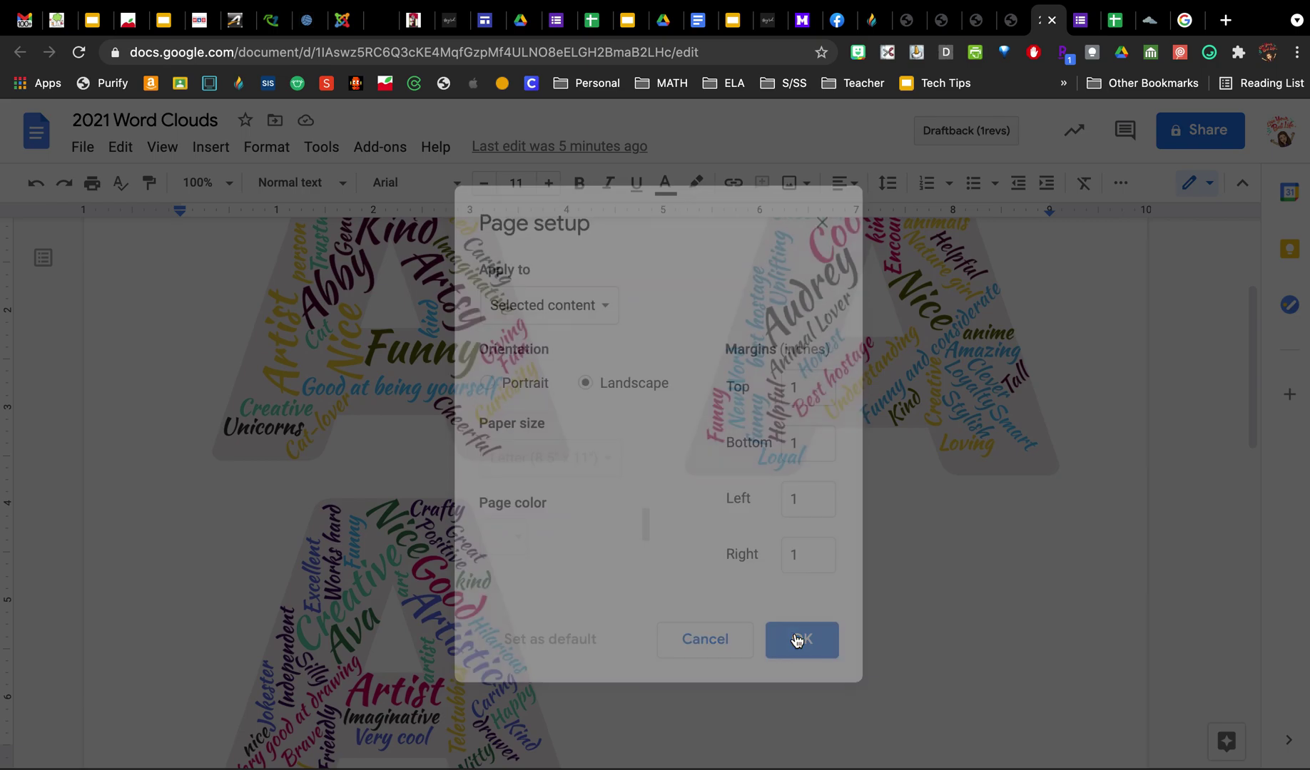
# - Insert the student's saved letter B word cloud JPG, the copy numbered (1), from the Downloads folder into the document
pyautogui.click(214, 147)
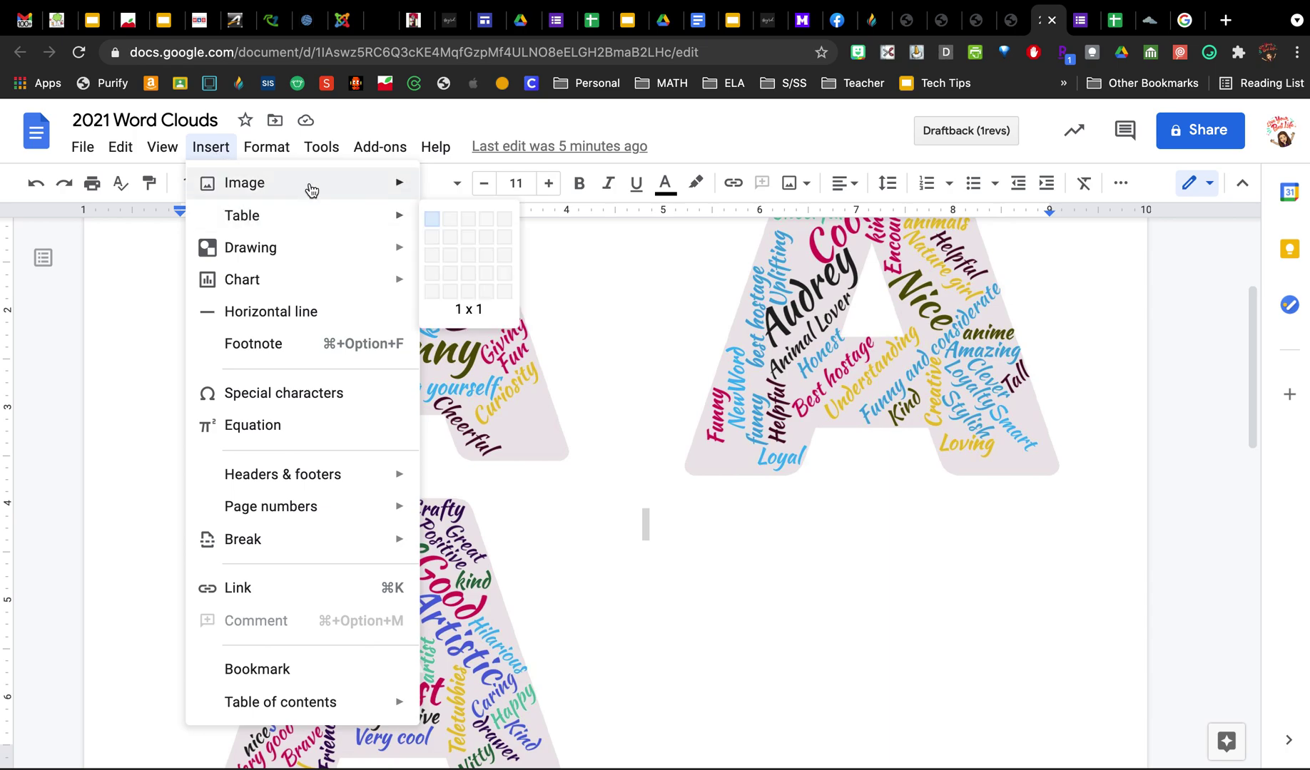
pyautogui.moveTo(306, 190)
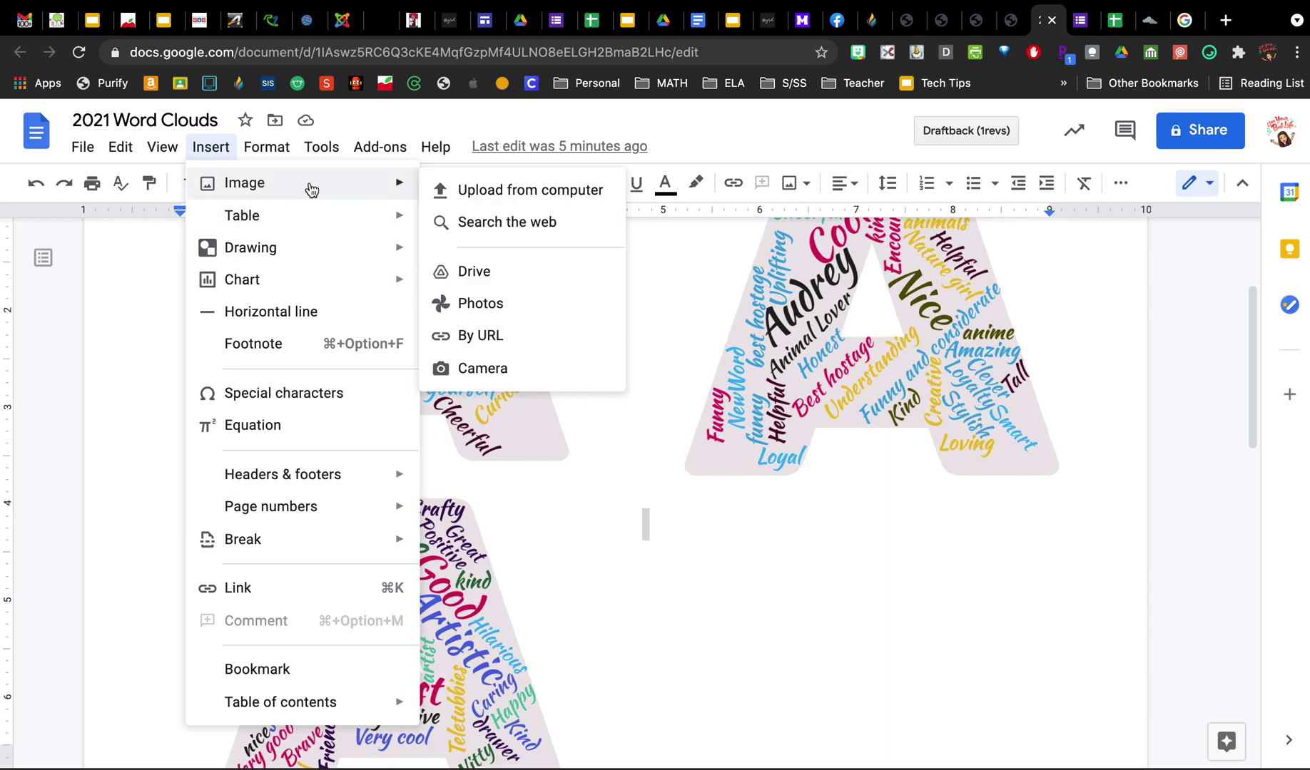
pyautogui.click(462, 197)
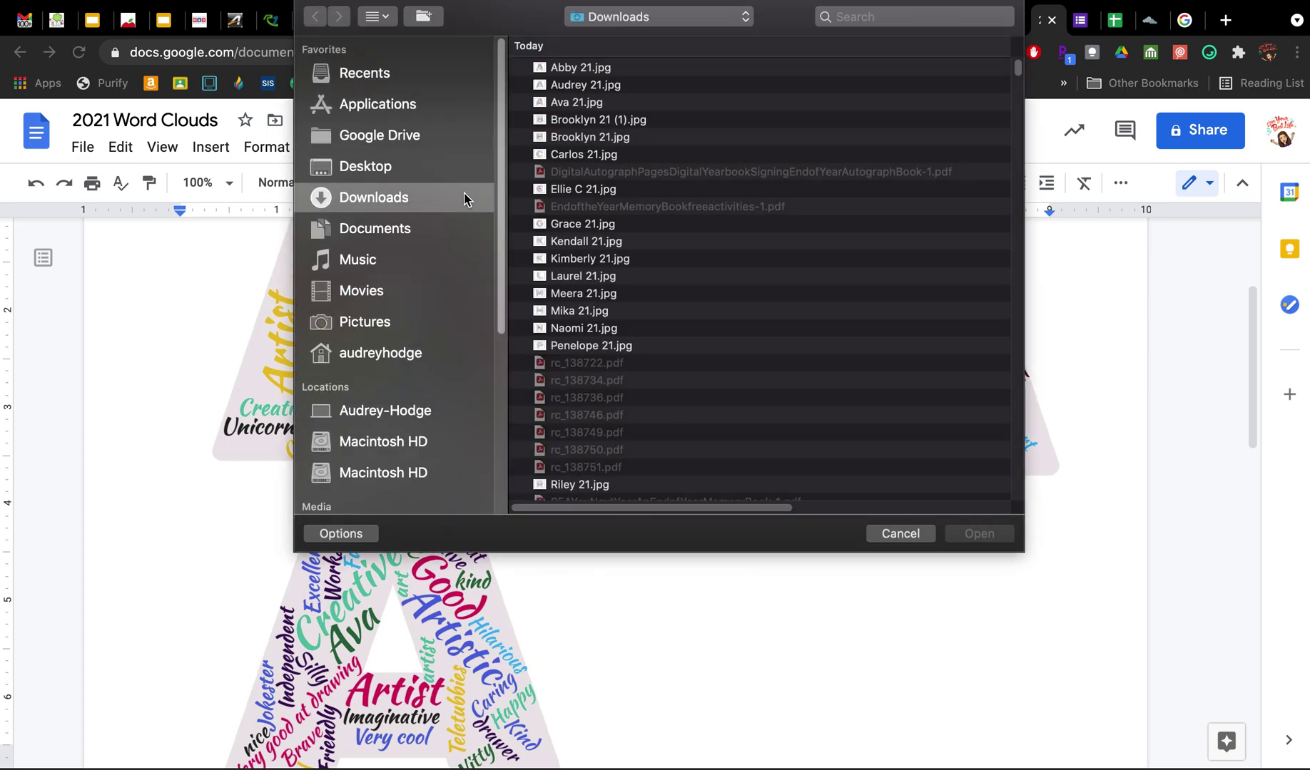
pyautogui.click(614, 120)
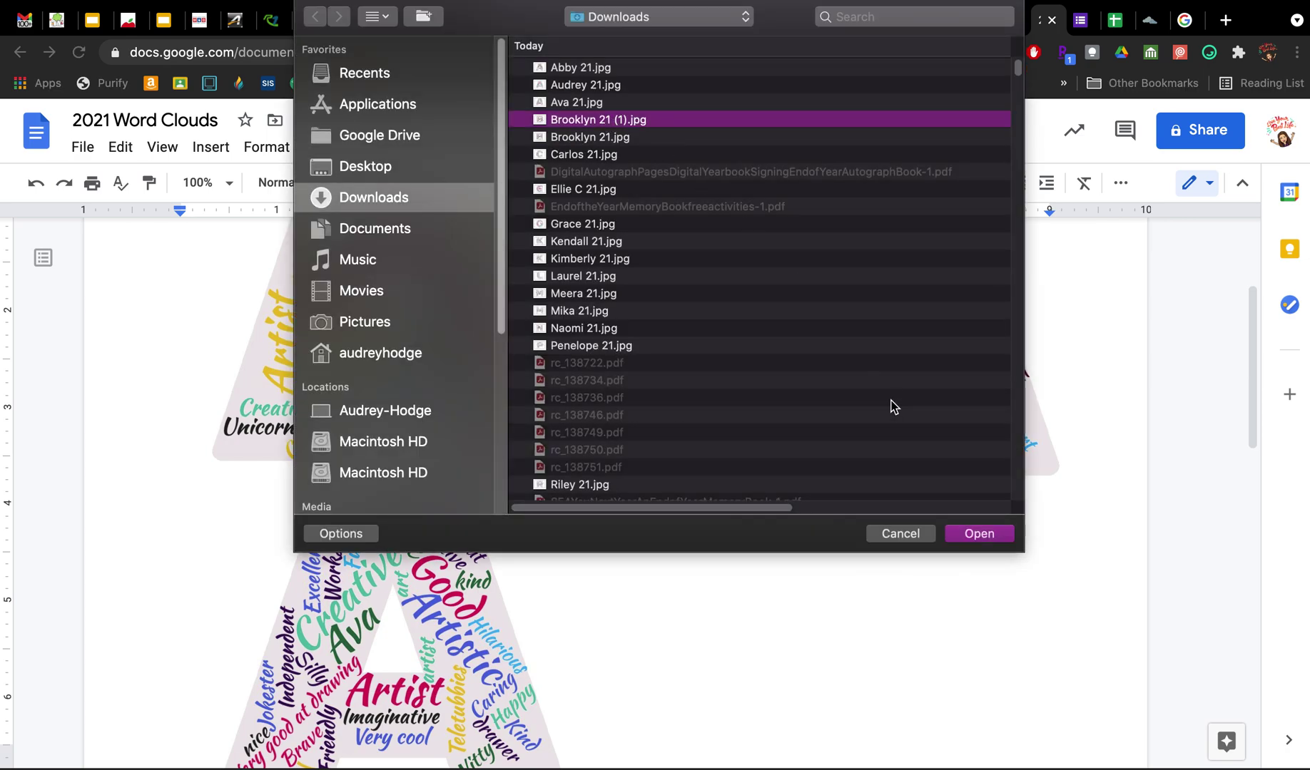
pyautogui.click(979, 533)
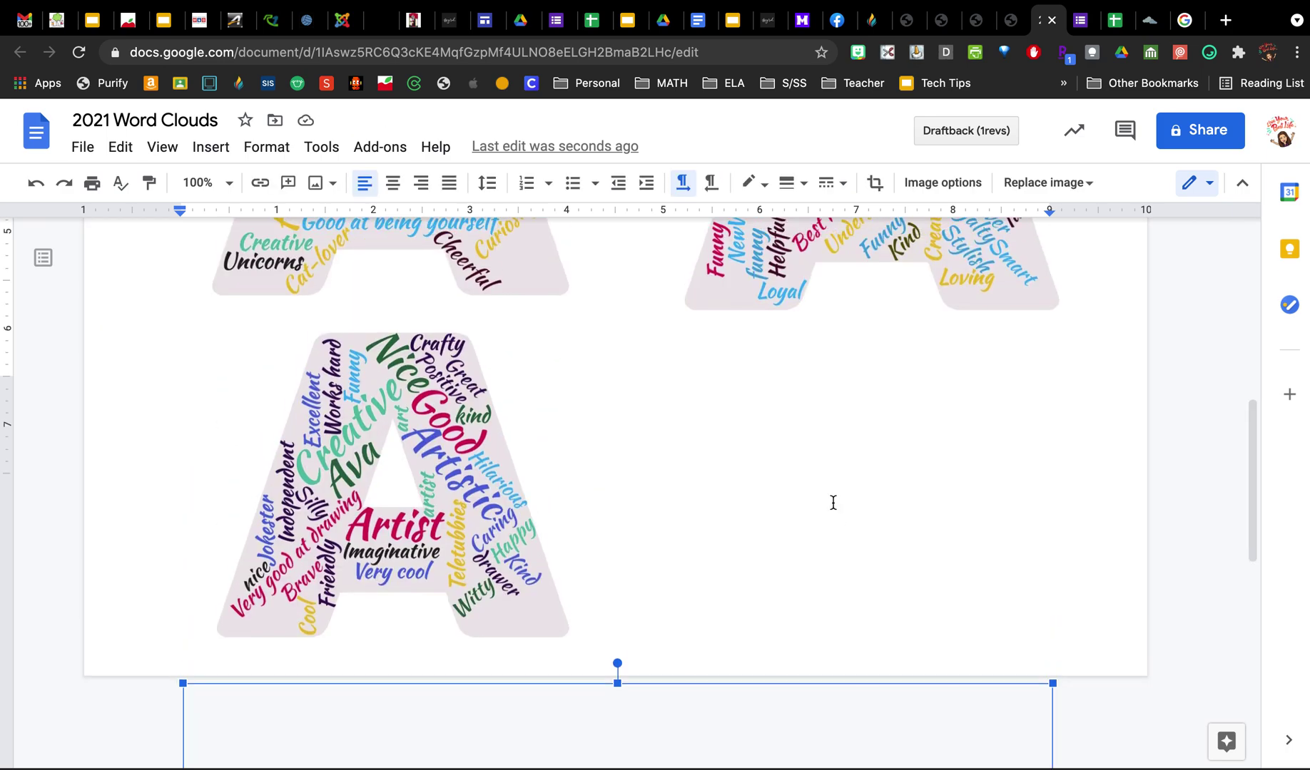
# - Shrink the inserted letter B word cloud to about 5.3 inches wide and set it to wrap text
pyautogui.scroll(-5, 822, 534)
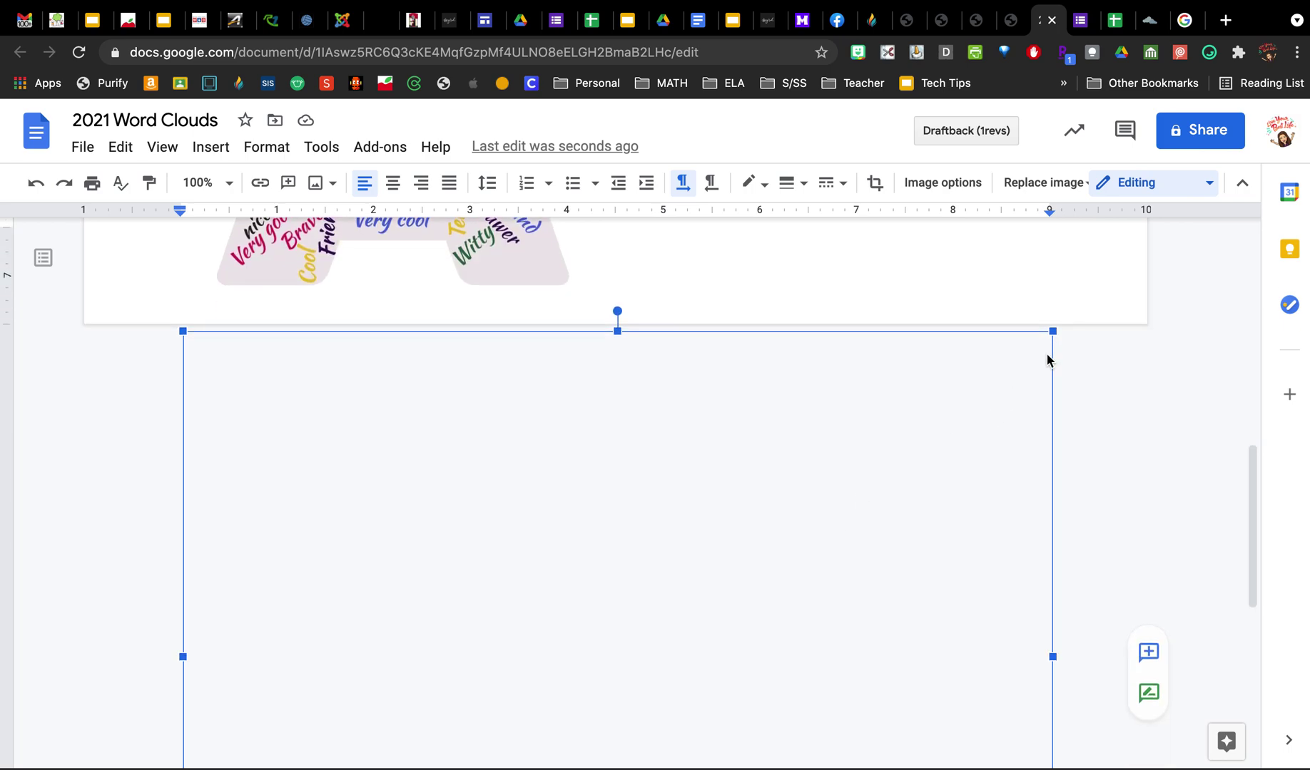
pyautogui.moveTo(1053, 331); pyautogui.dragTo(664, 600)
pyautogui.scroll(-10, 666, 599)
pyautogui.scroll(6, 330, 470)
pyautogui.click(247, 673)
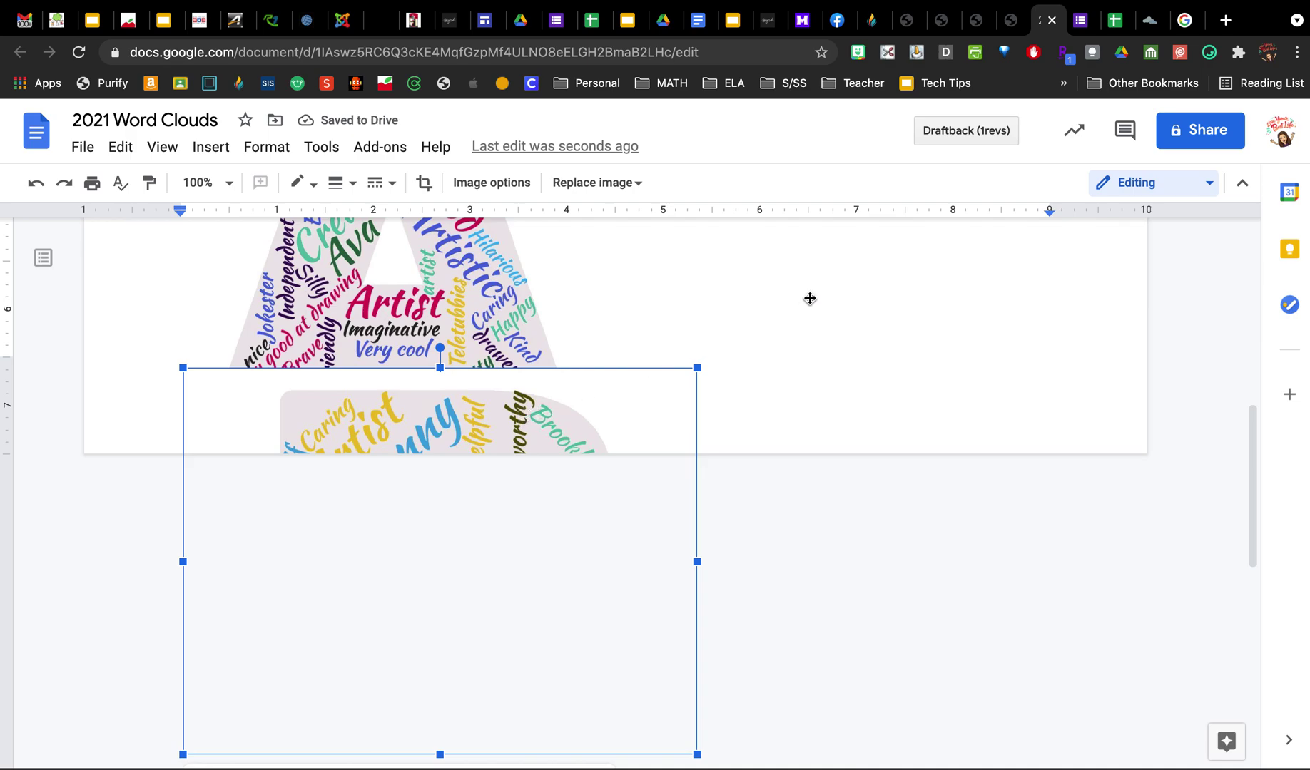
# - Move the lower letter A word cloud up into the page's first row, partly over the leftmost A
pyautogui.moveTo(816, 282); pyautogui.dragTo(858, 597)
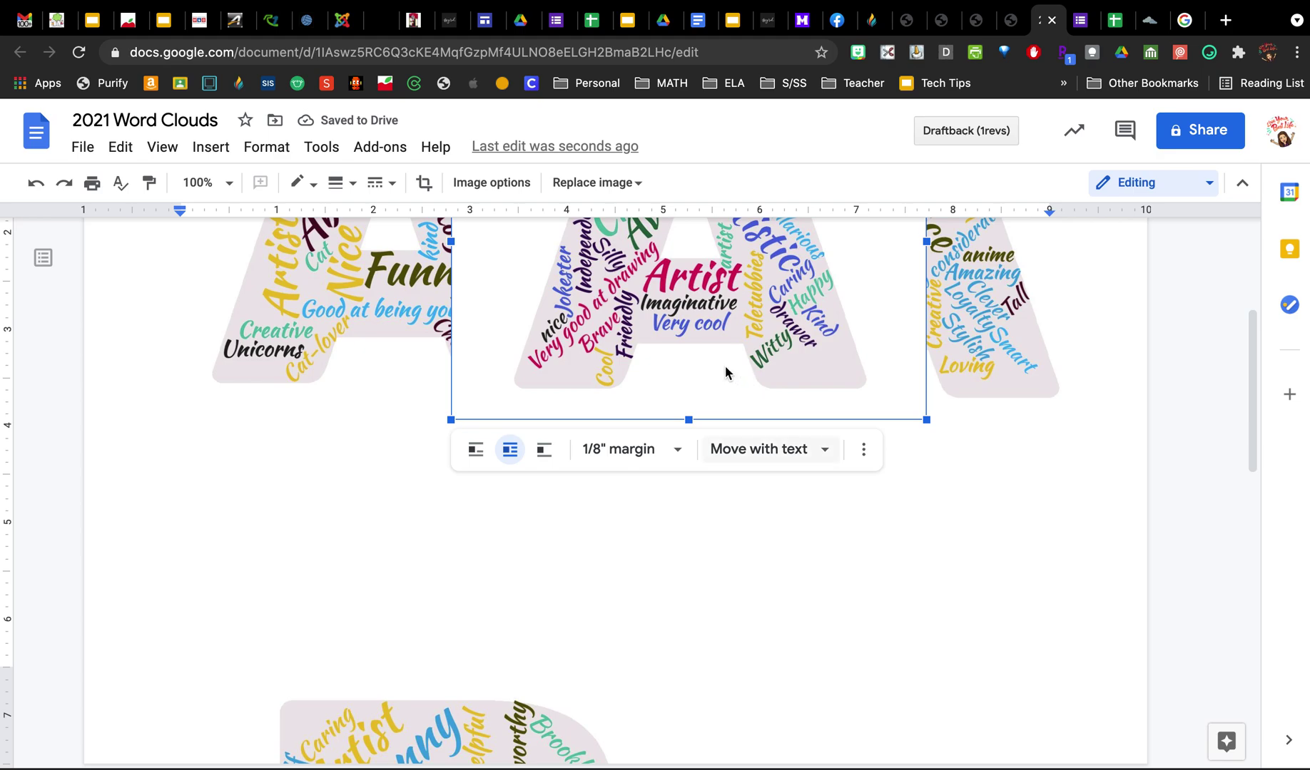
pyautogui.moveTo(741, 353); pyautogui.dragTo(527, 542)
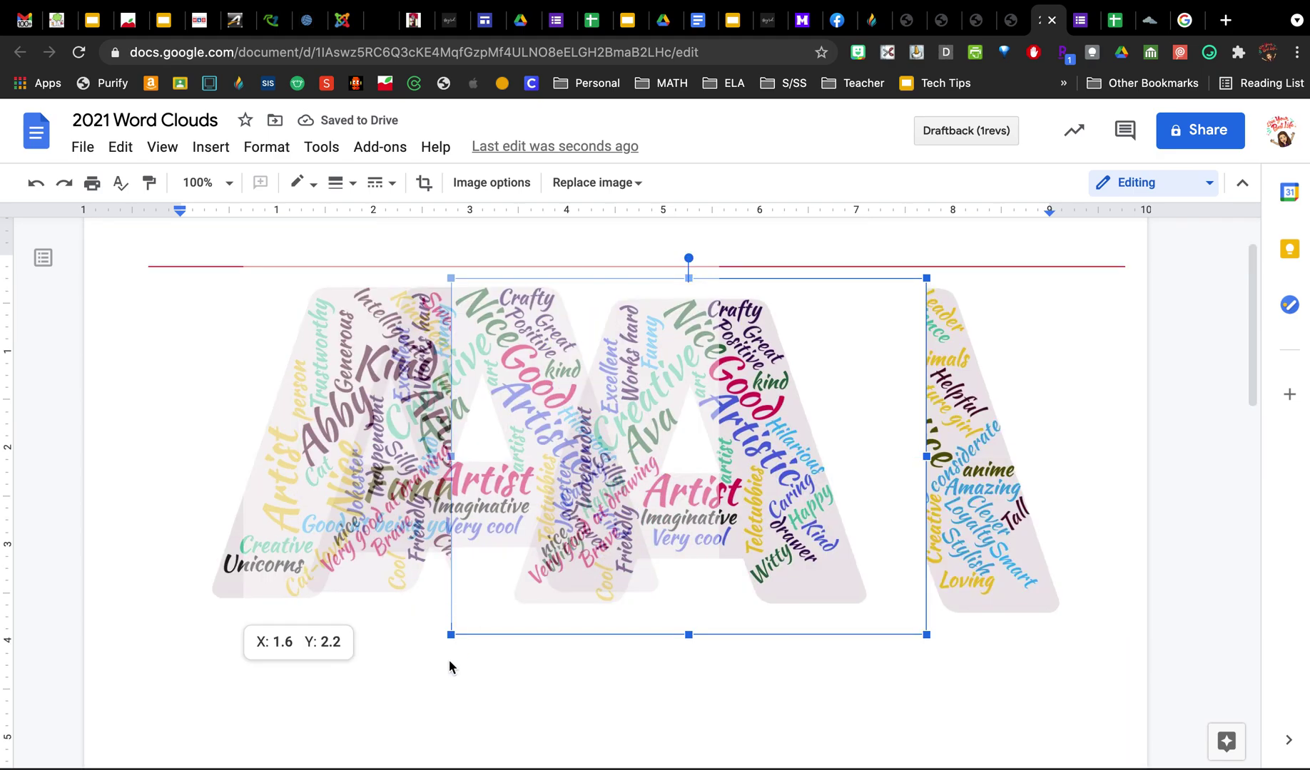
# - Move the letter B word cloud up onto the page, beneath the rightmost letter A cloud, and check the arrangement
pyautogui.scroll(-10, 689, 548)
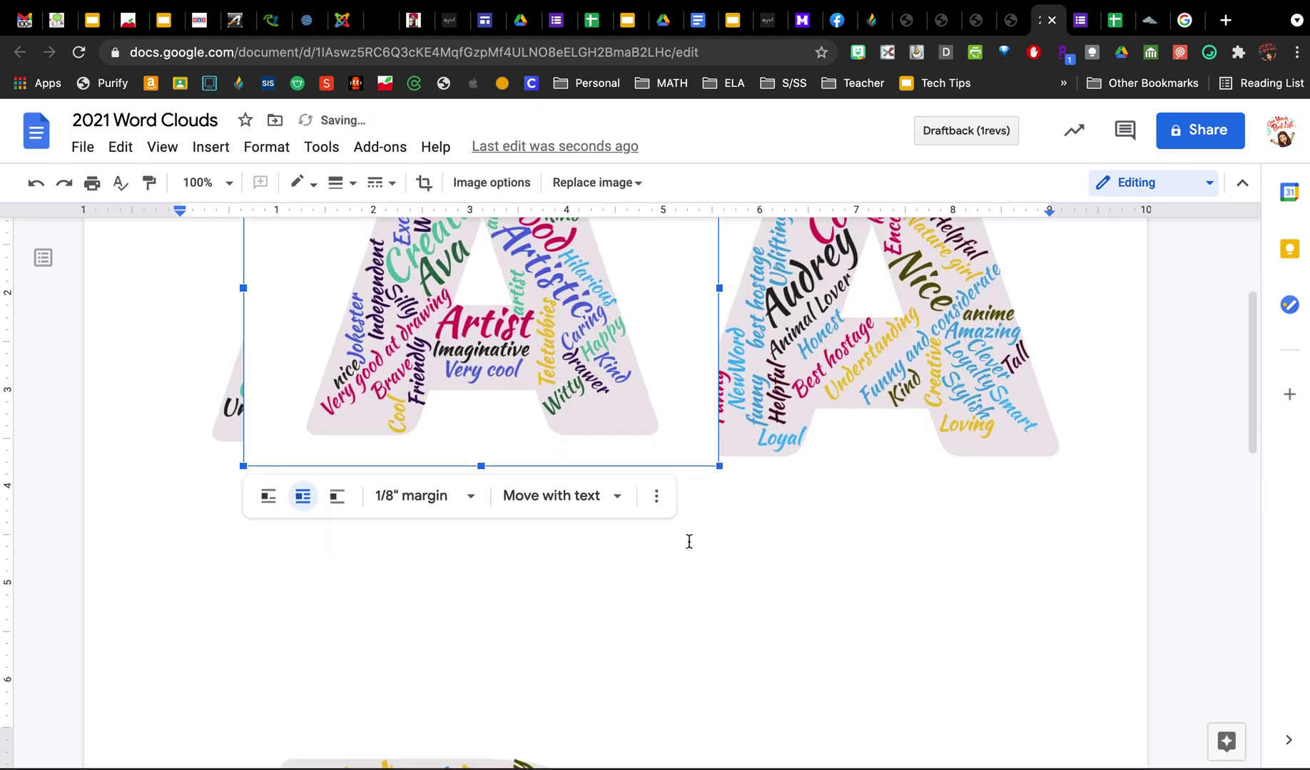
pyautogui.click(552, 473)
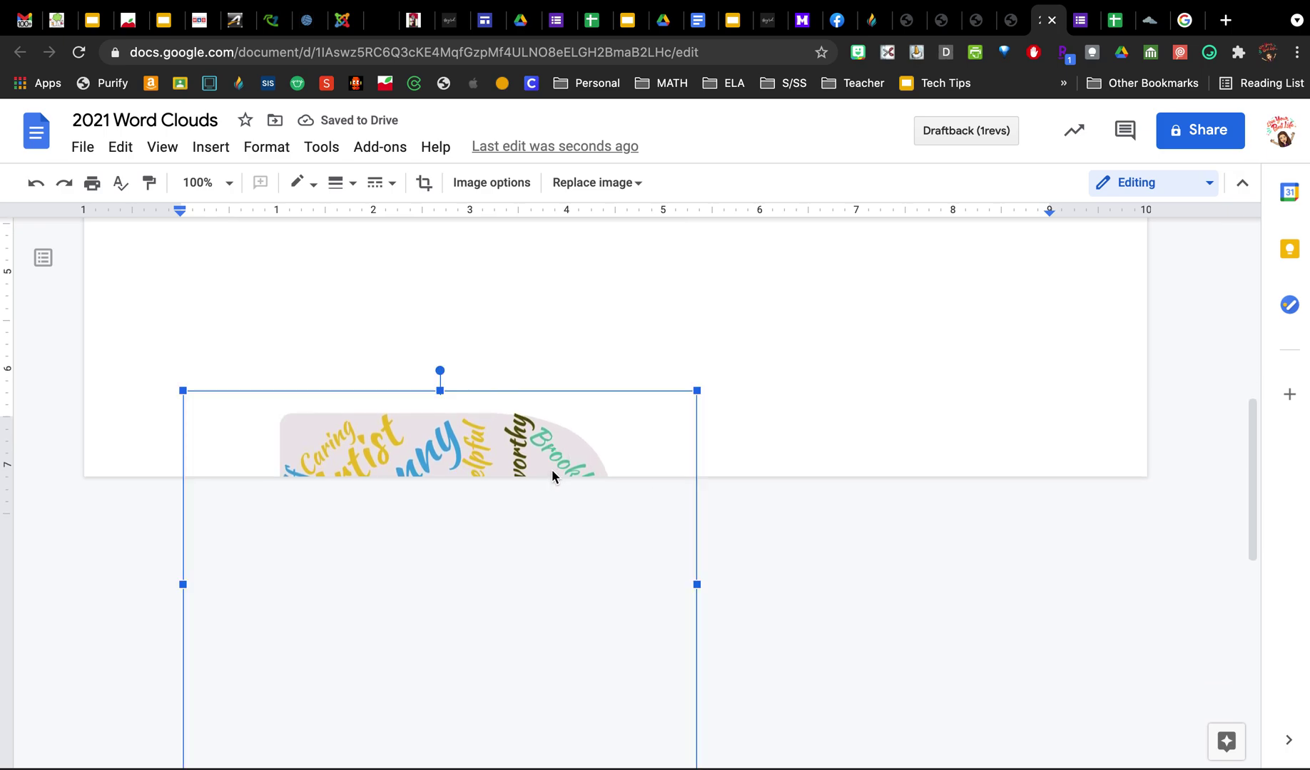
pyautogui.moveTo(557, 398); pyautogui.dragTo(959, 230)
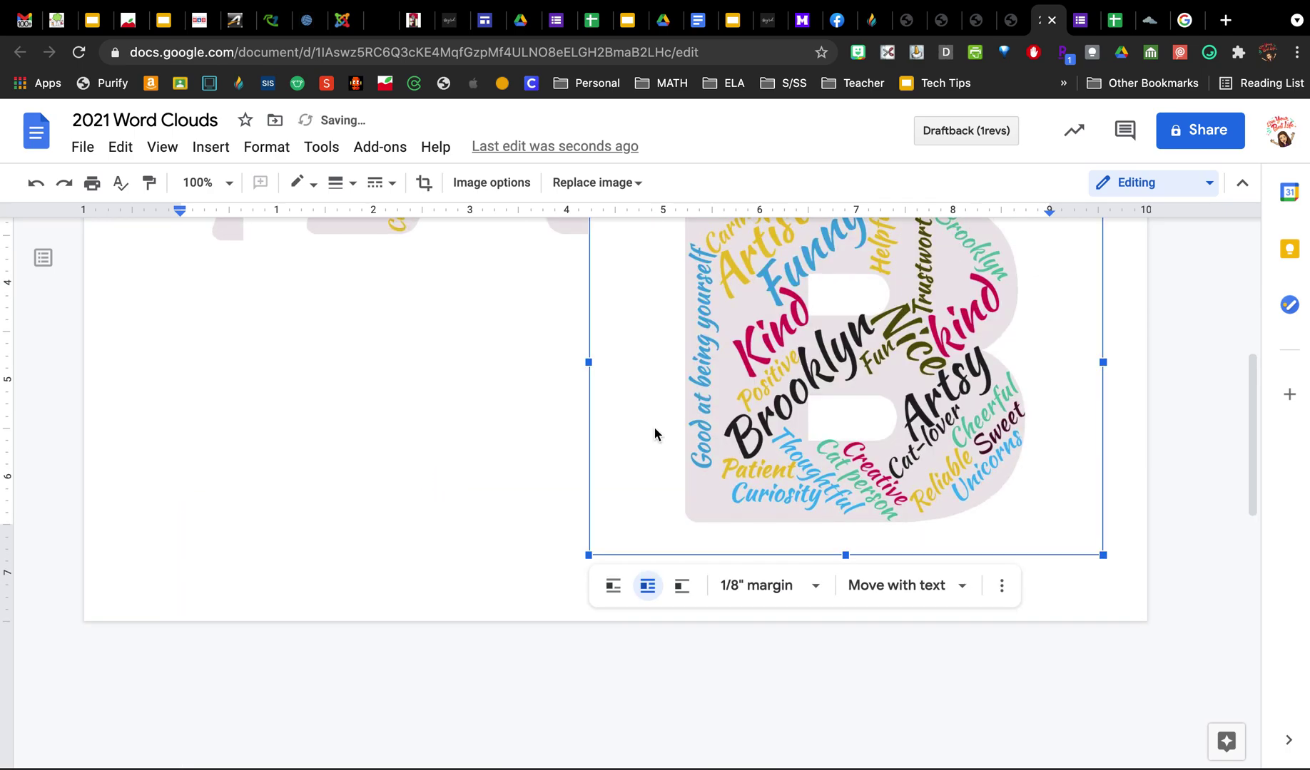
pyautogui.scroll(5, 655, 429)
pyautogui.scroll(-3, 655, 430)
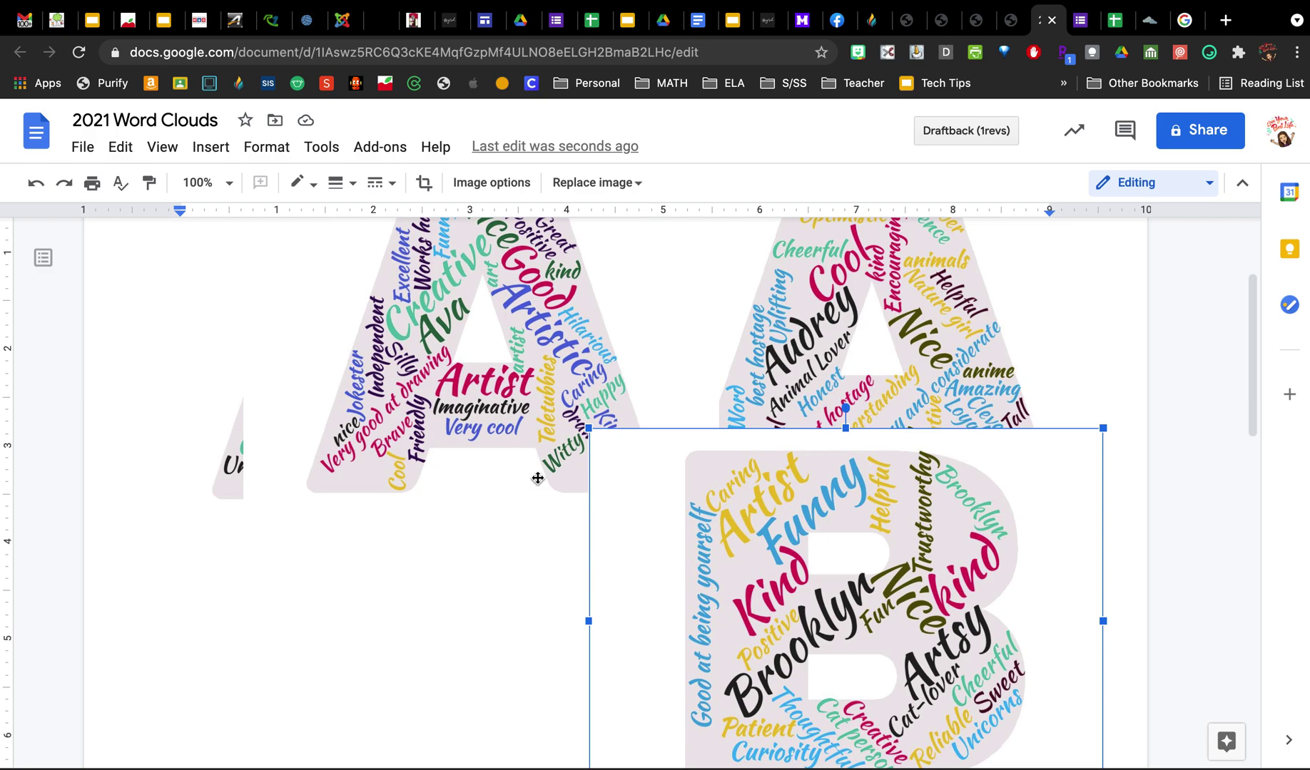
pyautogui.press('super+shift+5')
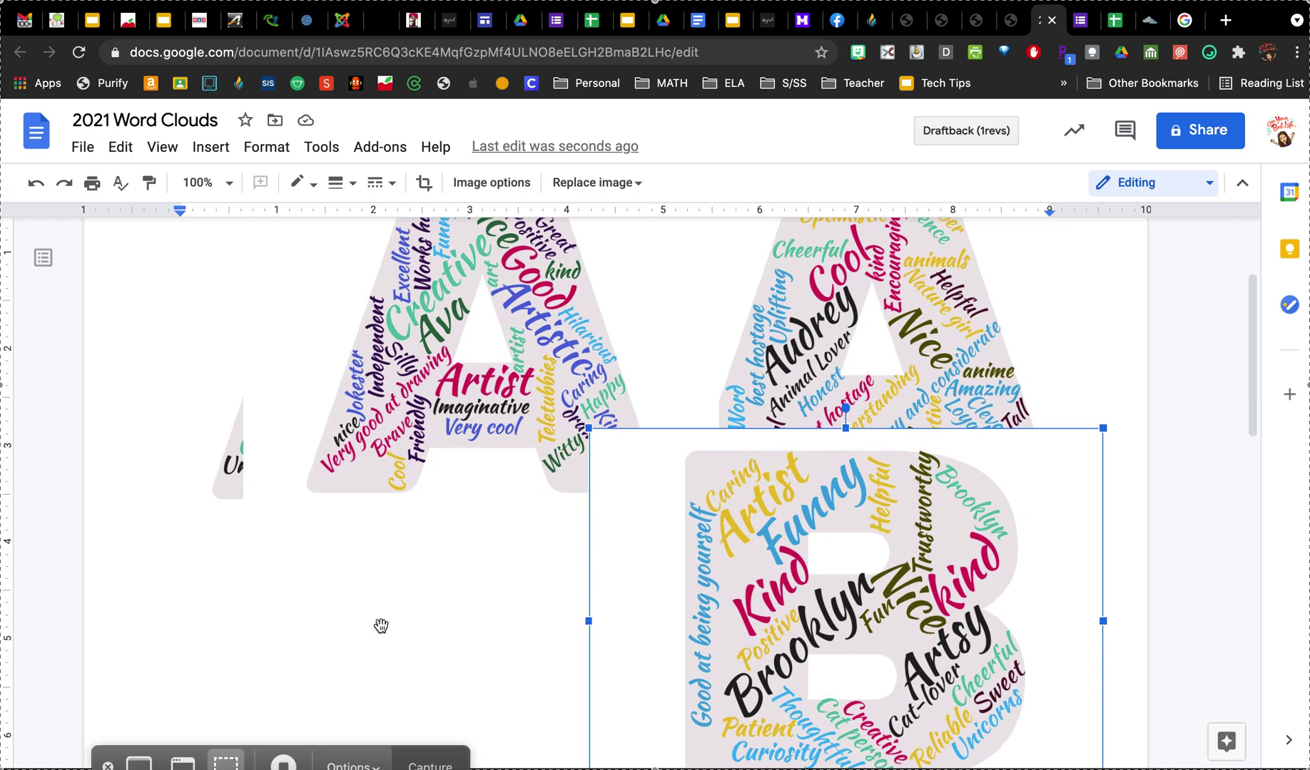